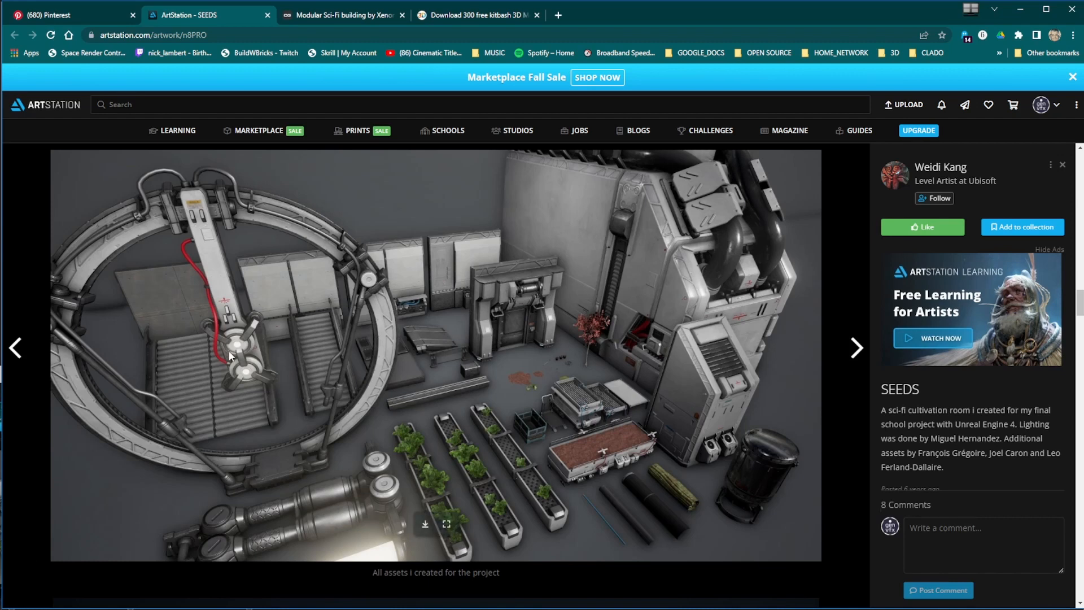
# - Examine the full-size overview image of all SEEDS assets and the environment renders above it as sci-fi reference
pyautogui.click(446, 524)
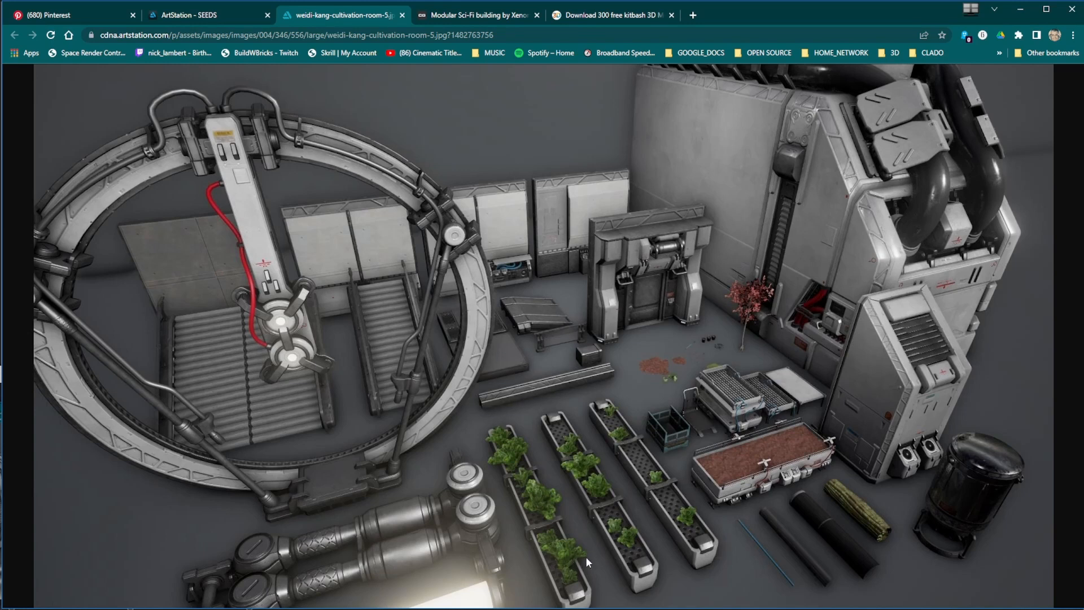
pyautogui.hotkey('ctrl', 'shift', 'Tab')
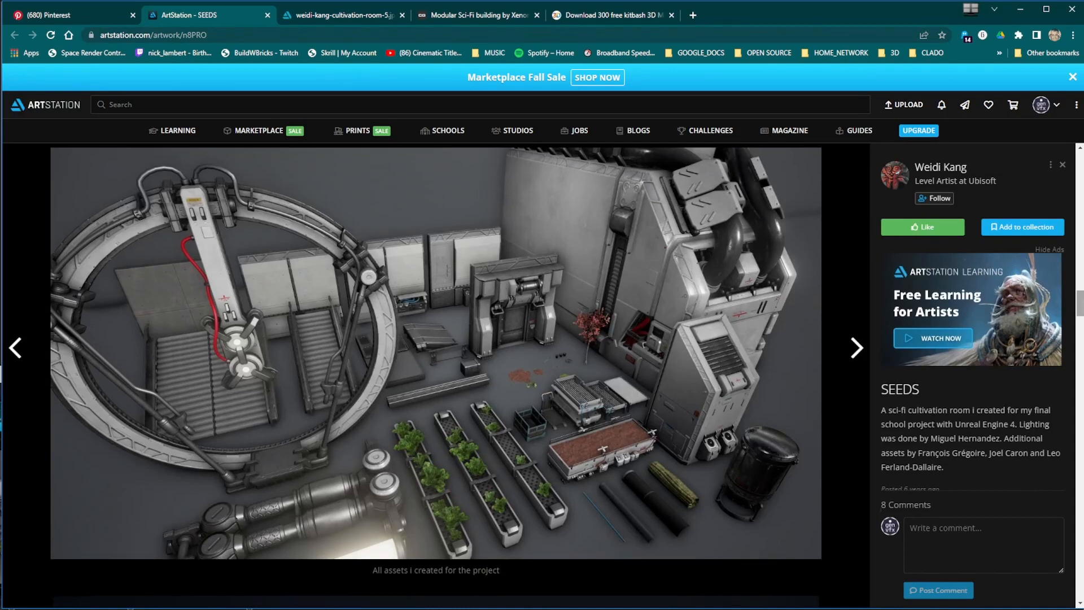
pyautogui.scroll(3, 790, 307)
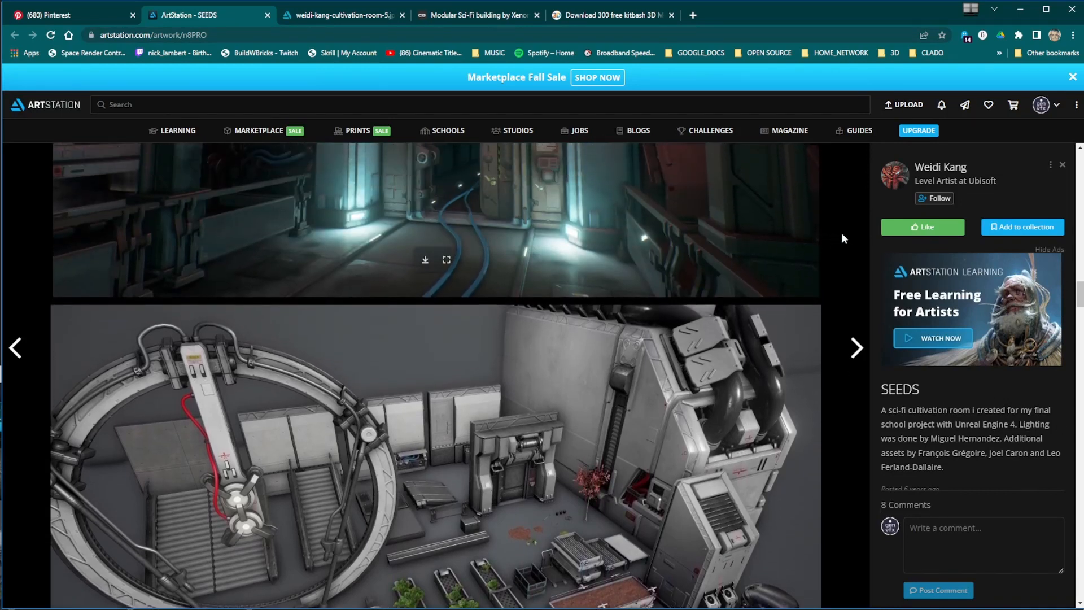
pyautogui.scroll(5, 857, 347)
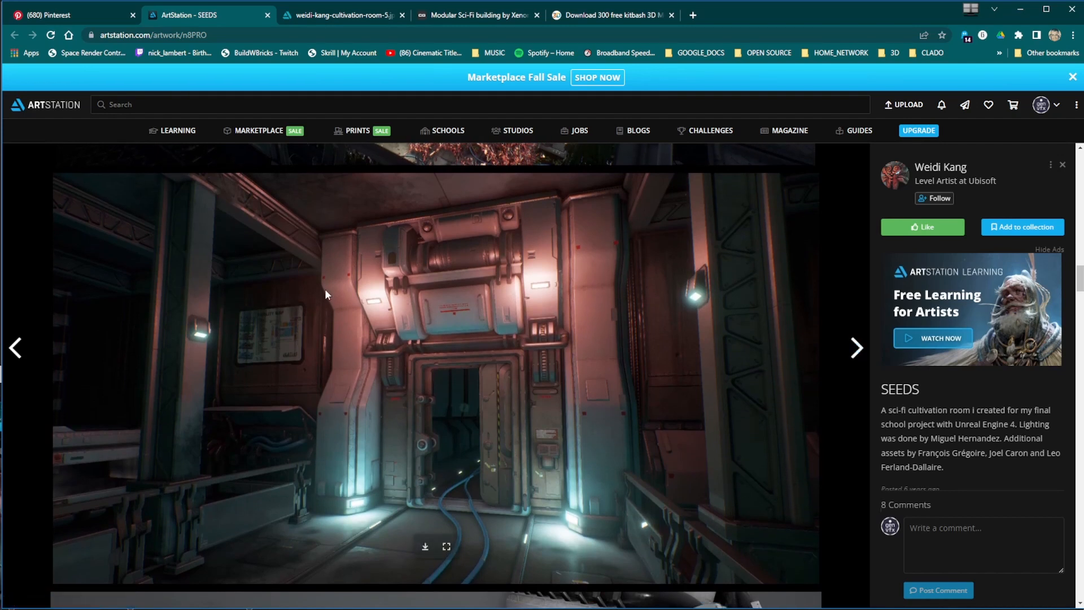
pyautogui.scroll(8, 325, 289)
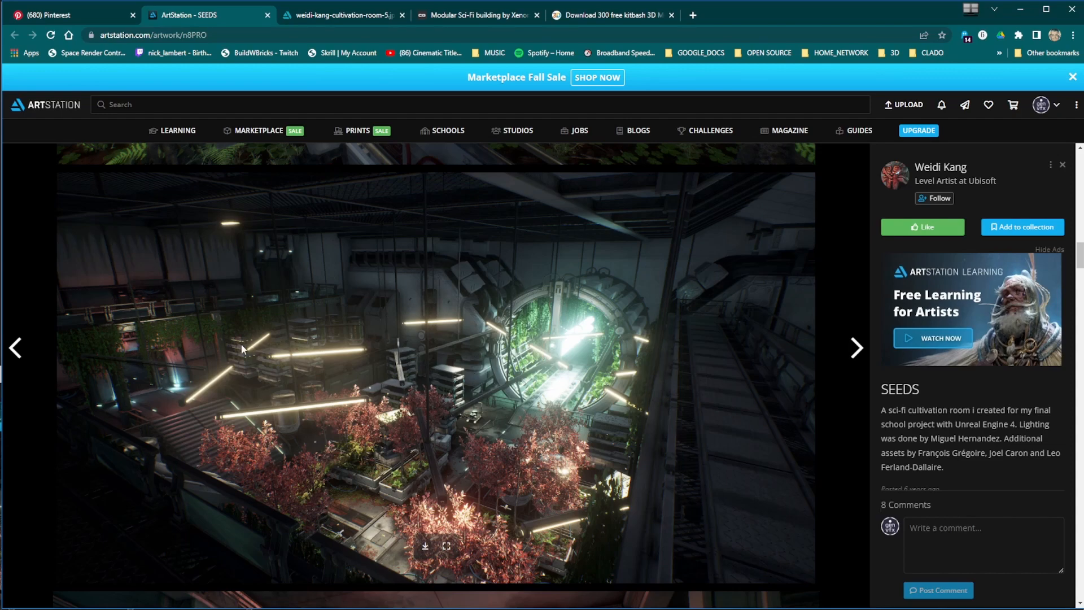
pyautogui.scroll(1, 232, 333)
pyautogui.scroll(-8, 257, 420)
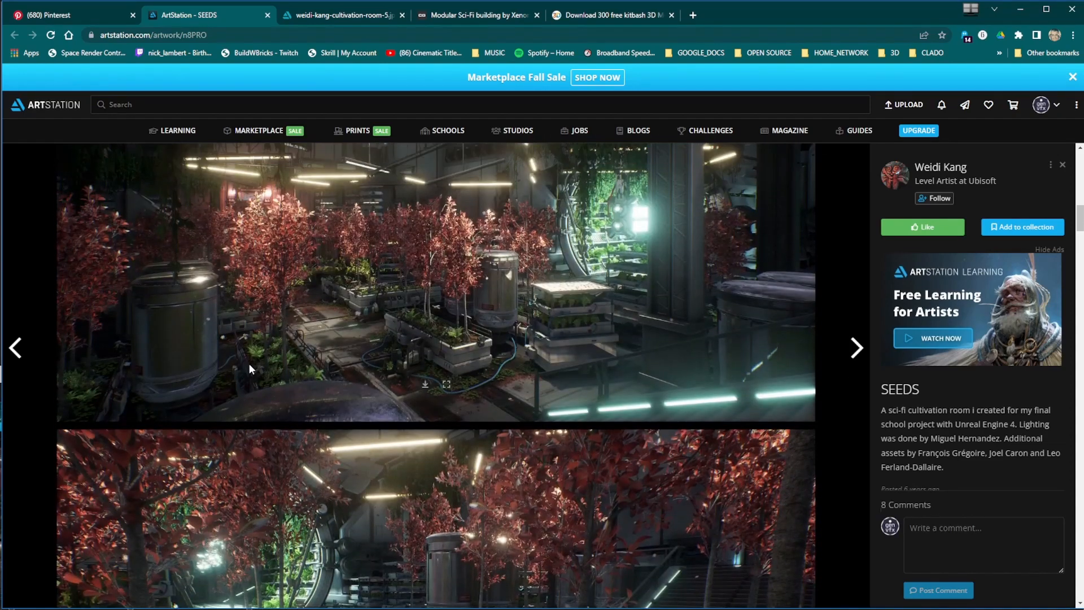
pyautogui.scroll(-15, 229, 370)
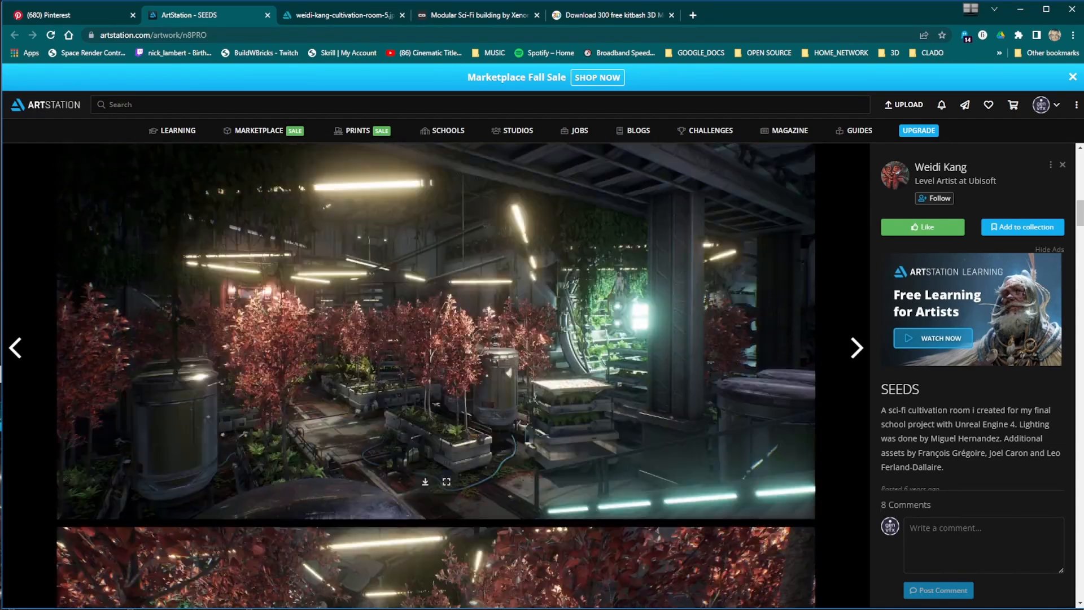
pyautogui.scroll(-8, 229, 370)
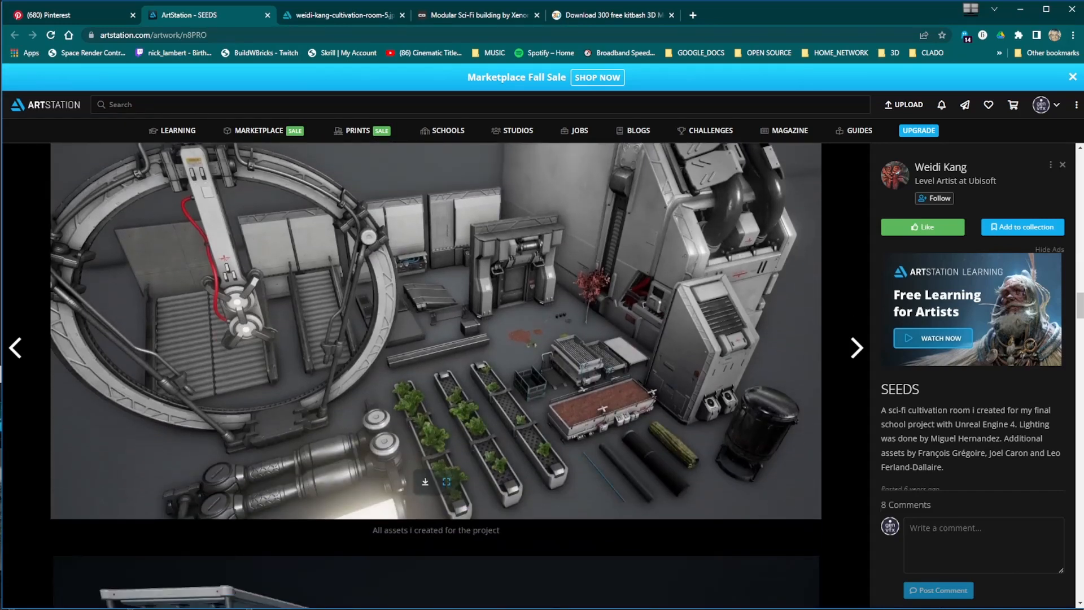
# - Examine the individual asset renders of the SEEDS project, from the planting racks and door to the wall panels
pyautogui.scroll(-7, 227, 327)
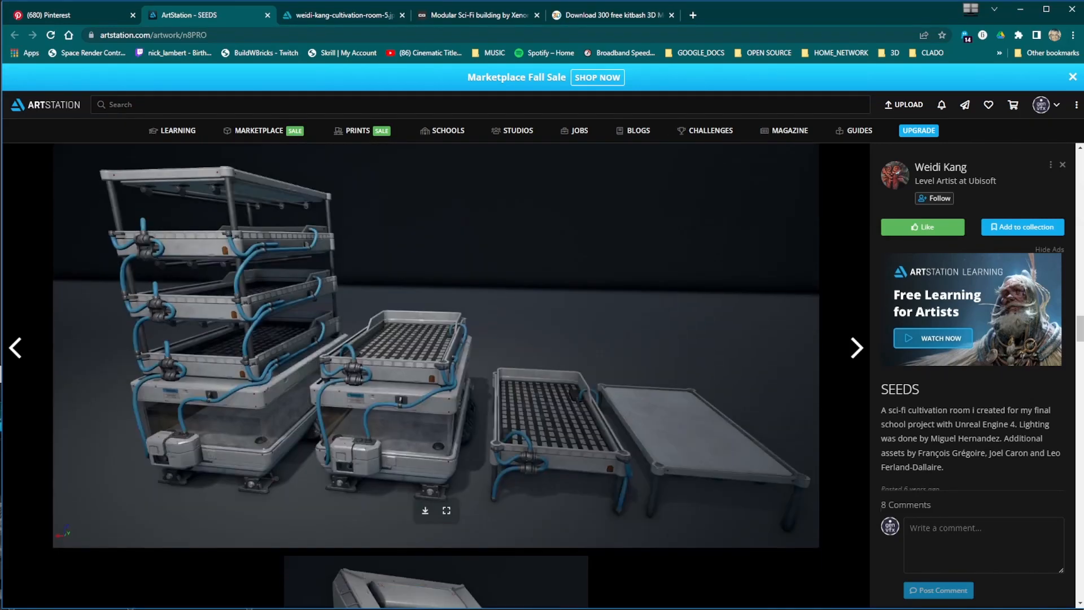
pyautogui.scroll(-6, 291, 487)
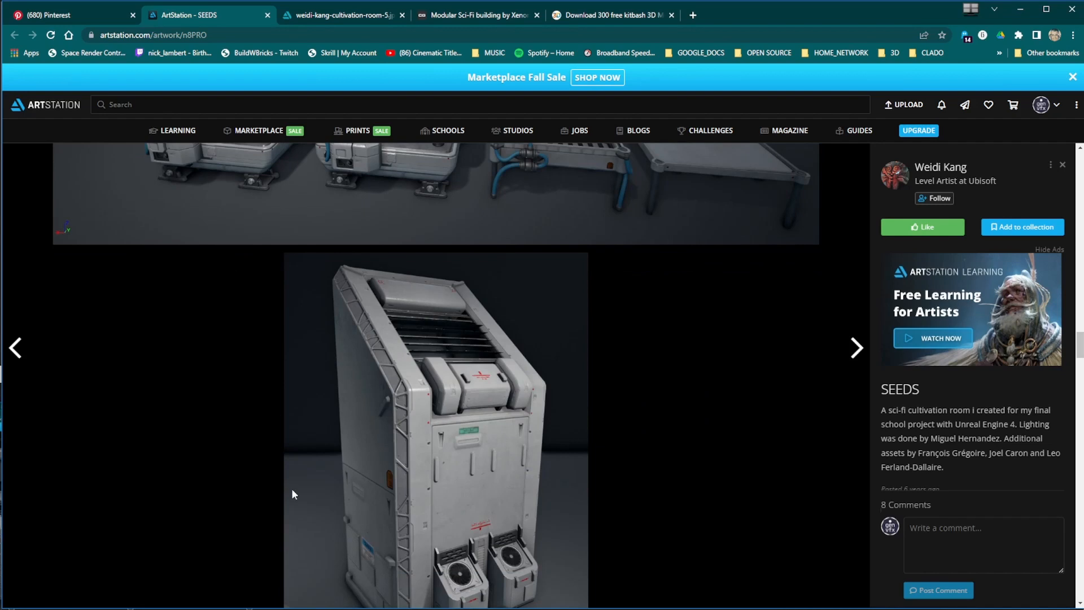
pyautogui.scroll(-10, 296, 432)
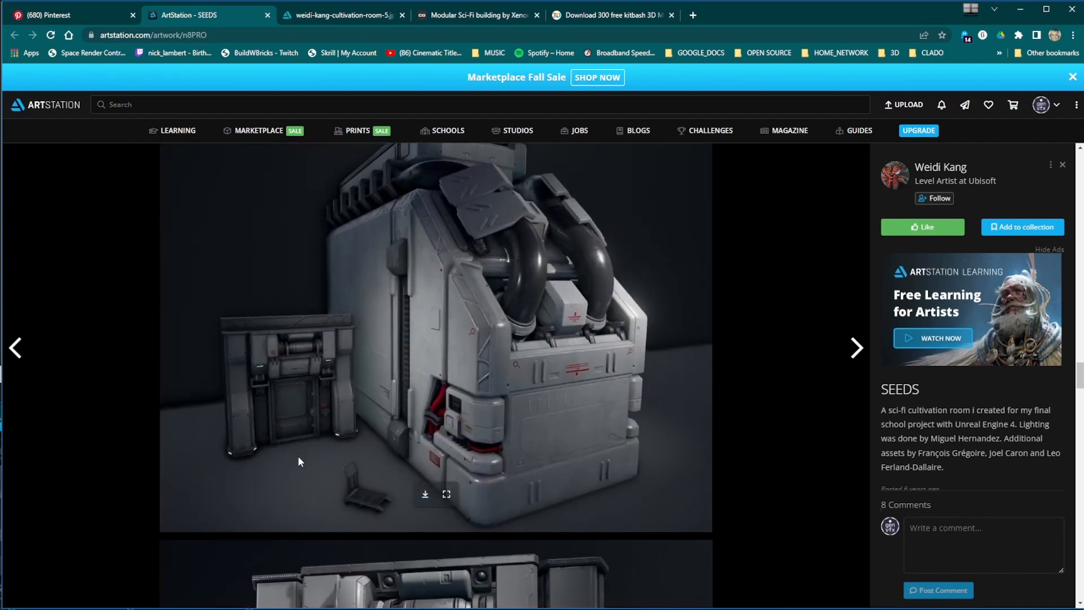
pyautogui.scroll(-5, 236, 365)
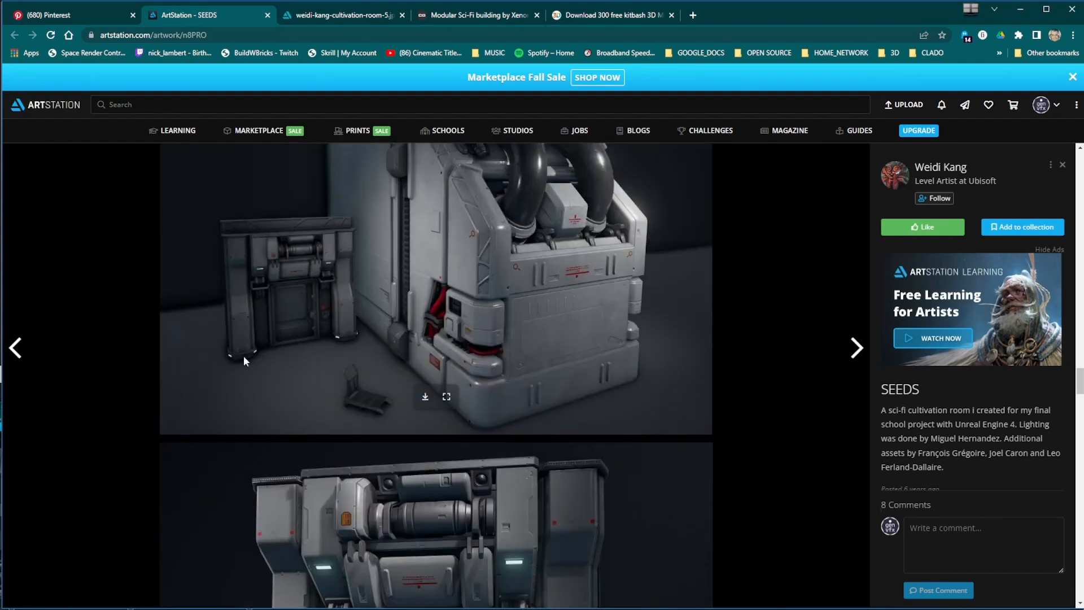
pyautogui.scroll(-14, 249, 371)
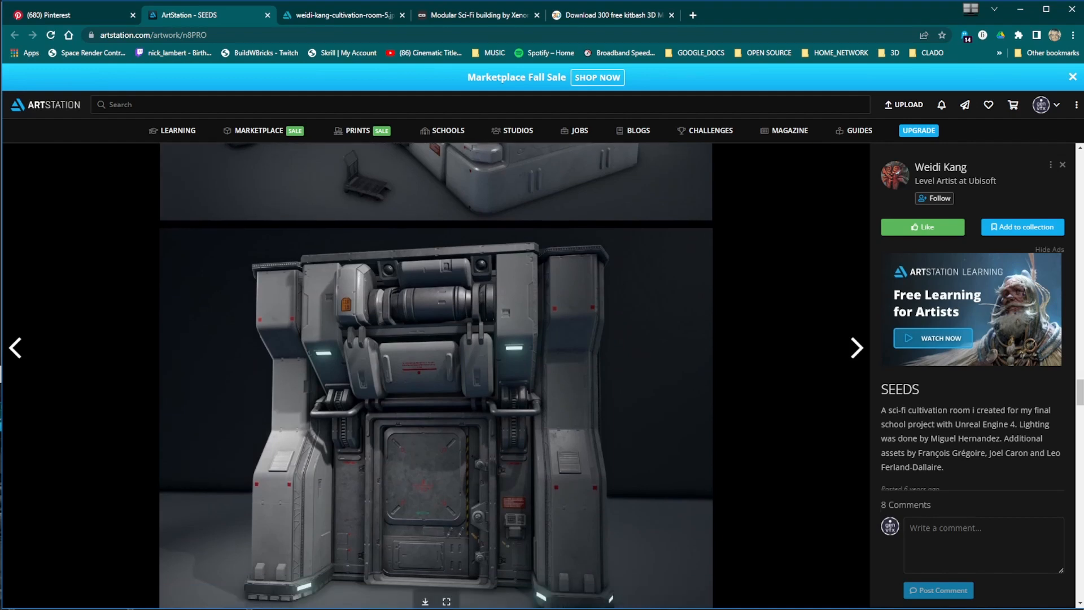
pyautogui.scroll(-4, 252, 361)
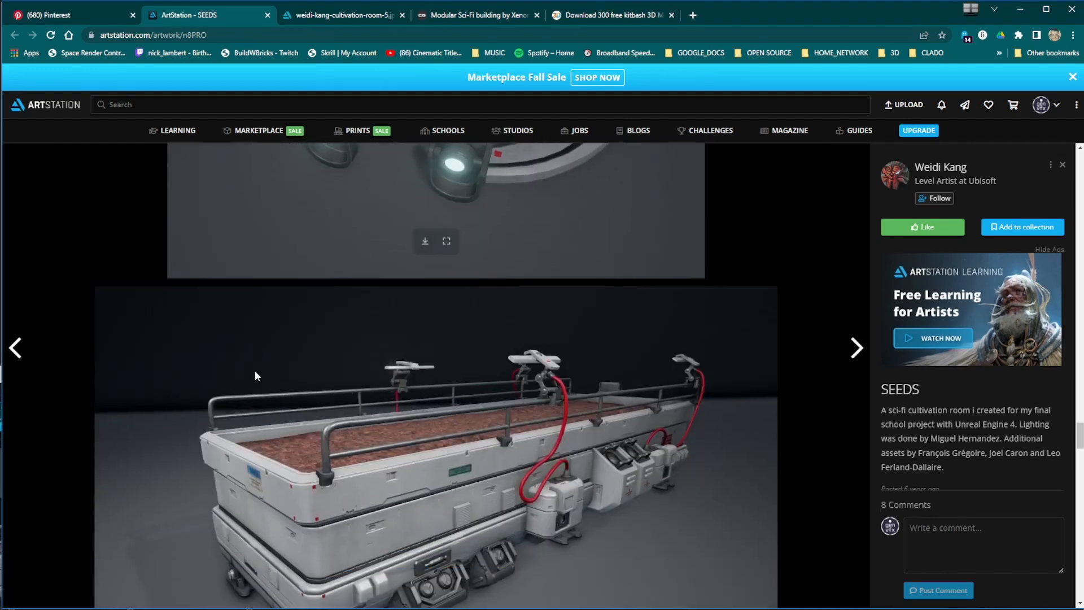
pyautogui.scroll(-5, 317, 539)
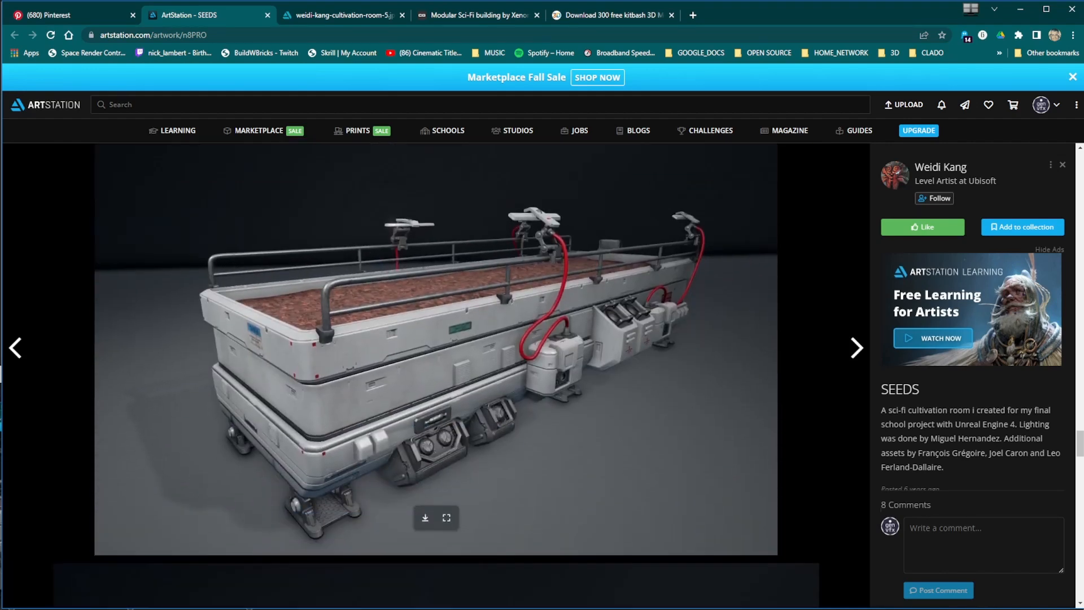
pyautogui.scroll(-4, 317, 536)
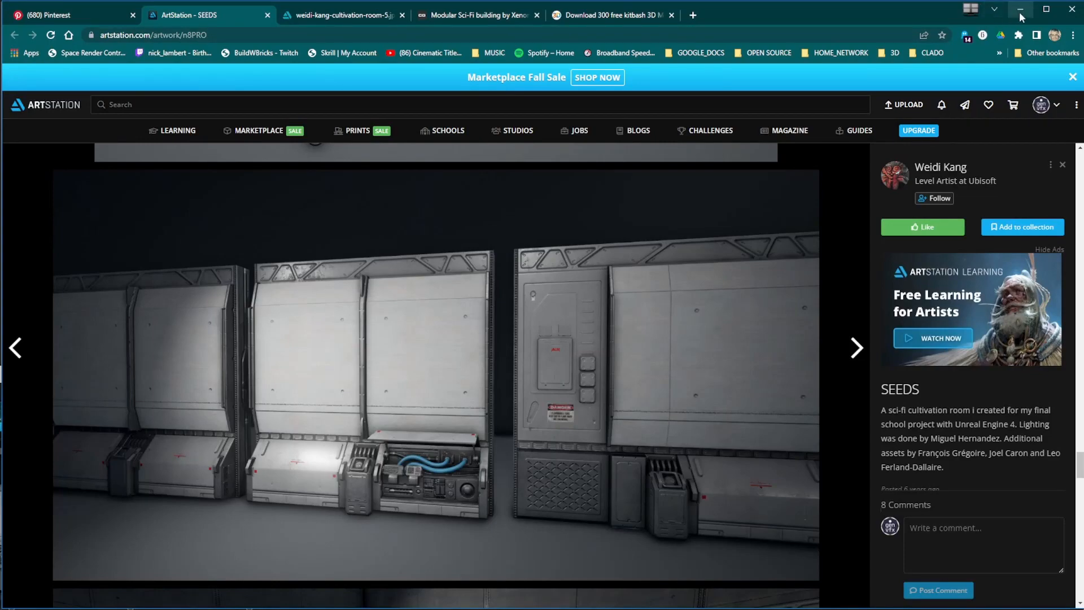
# - Switch to Blender, dismiss the splash screen and delete the default cube
pyautogui.click(1020, 11)
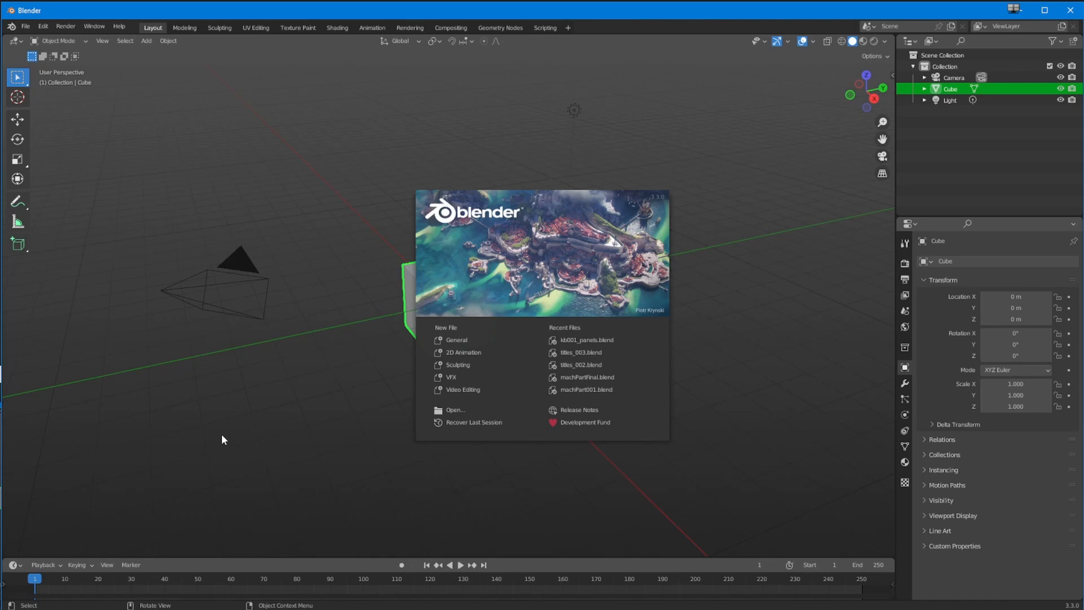
pyautogui.click(246, 468)
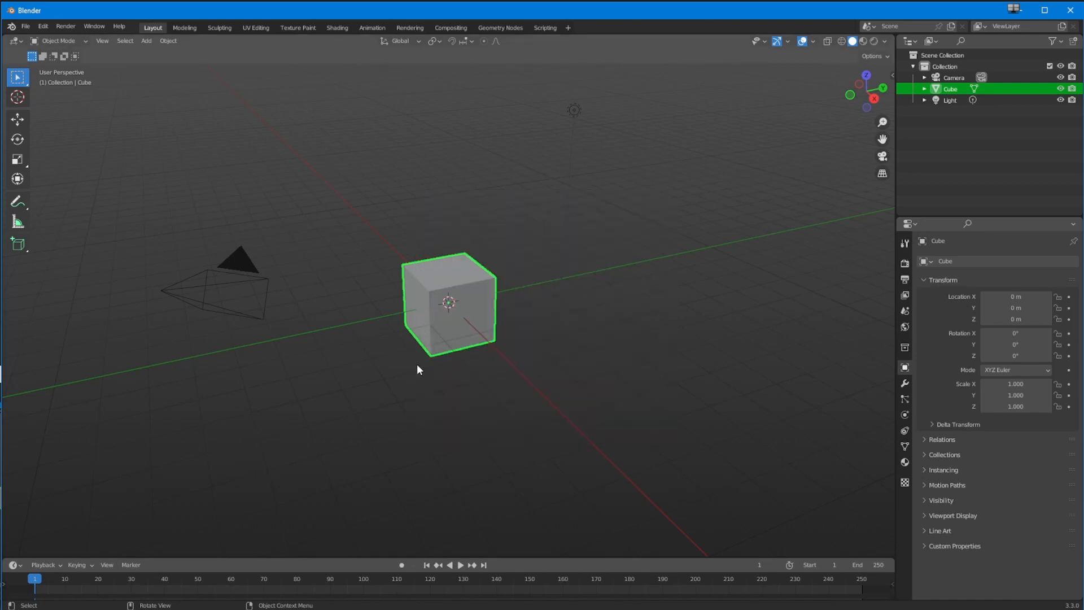
pyautogui.press('Delete')
# - Switch to the front orthographic view and add a grid mesh at the world origin
pyautogui.press('KP_1')
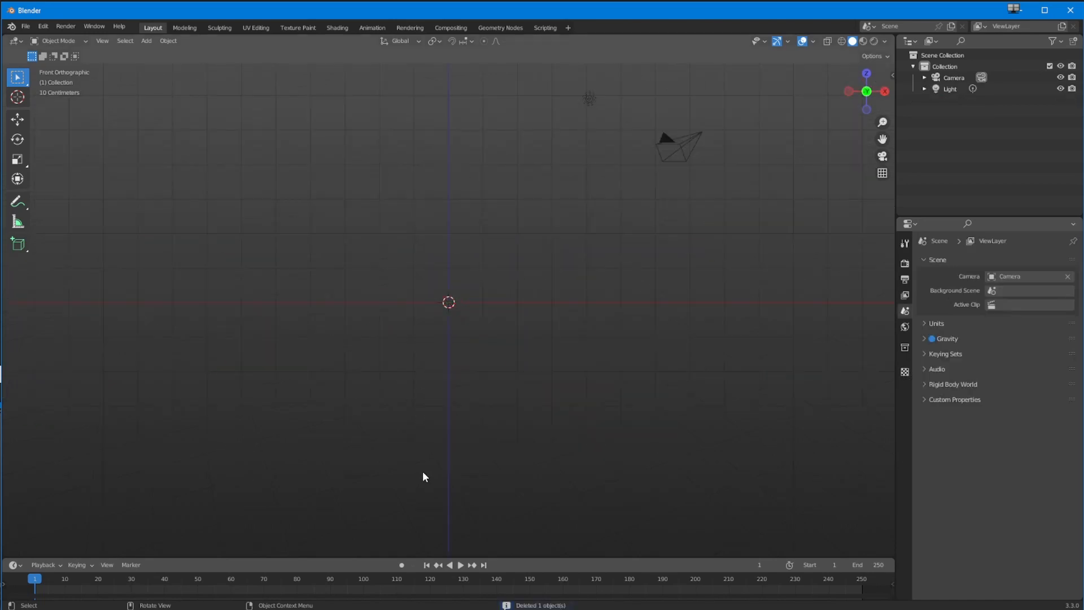
pyautogui.keyDown('shift'); pyautogui.moveTo(416, 384); pyautogui.dragTo(199, 475, button='middle'); pyautogui.keyUp('shift')
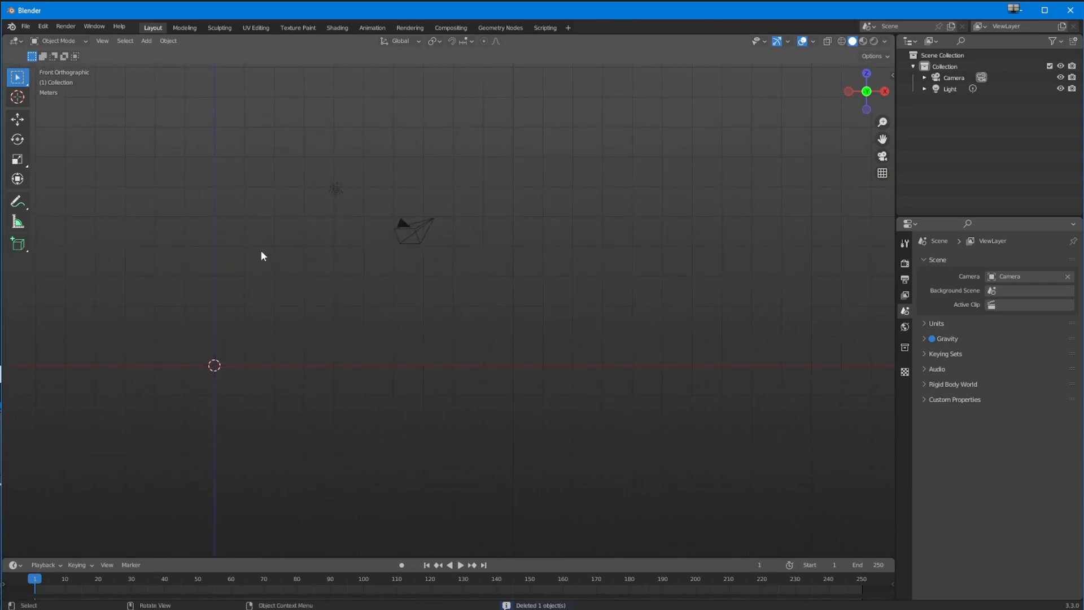
pyautogui.click(336, 189)
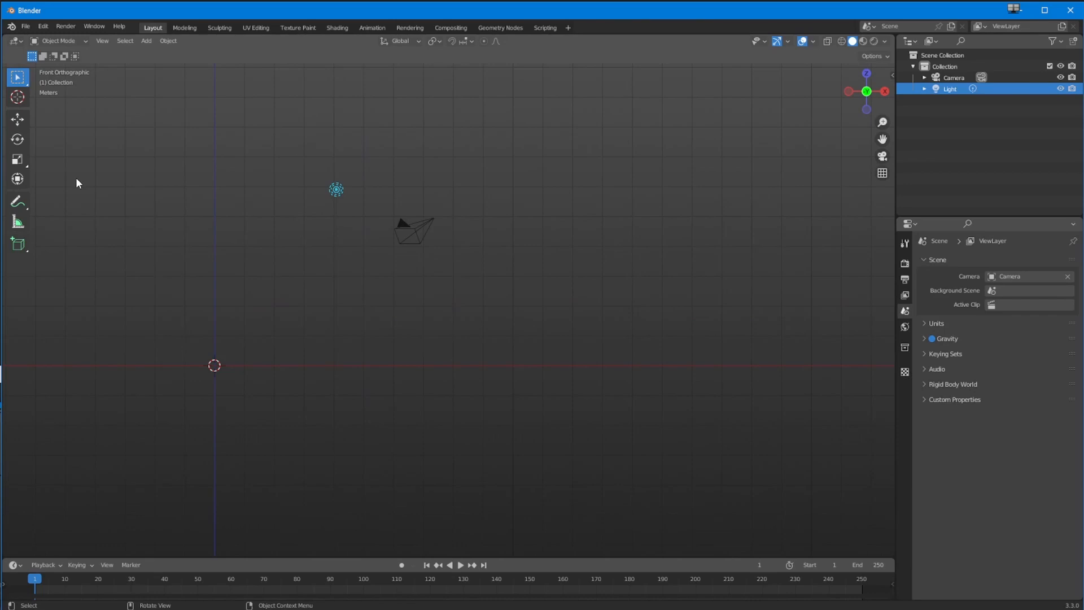
pyautogui.click(144, 40)
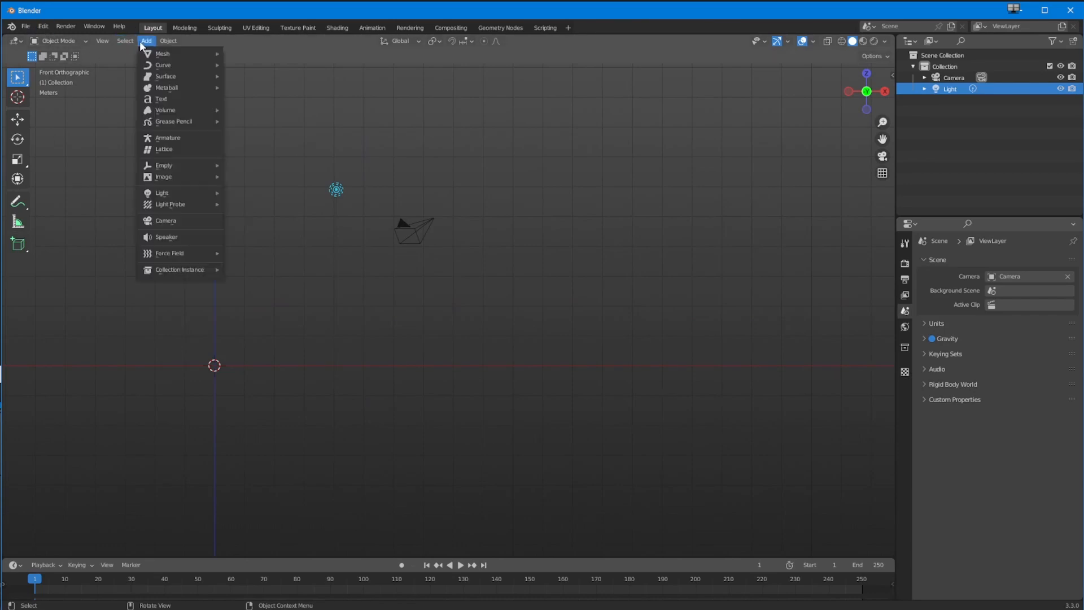
pyautogui.moveTo(152, 56)
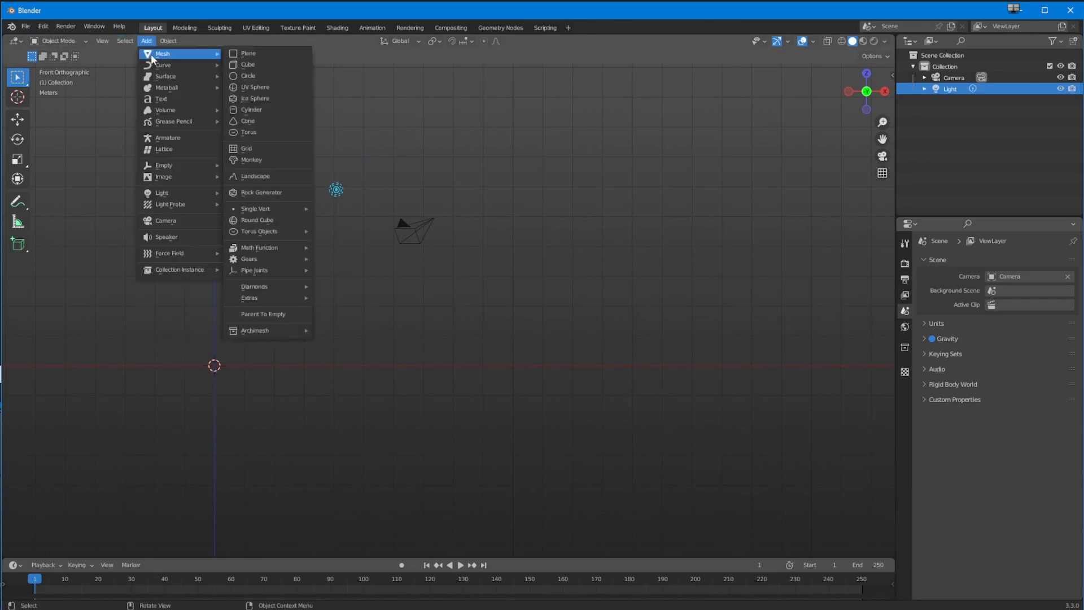
pyautogui.click(257, 148)
# - Set the new grid's X rotation to 90° in its creation settings so it stands upright
pyautogui.click(45, 547)
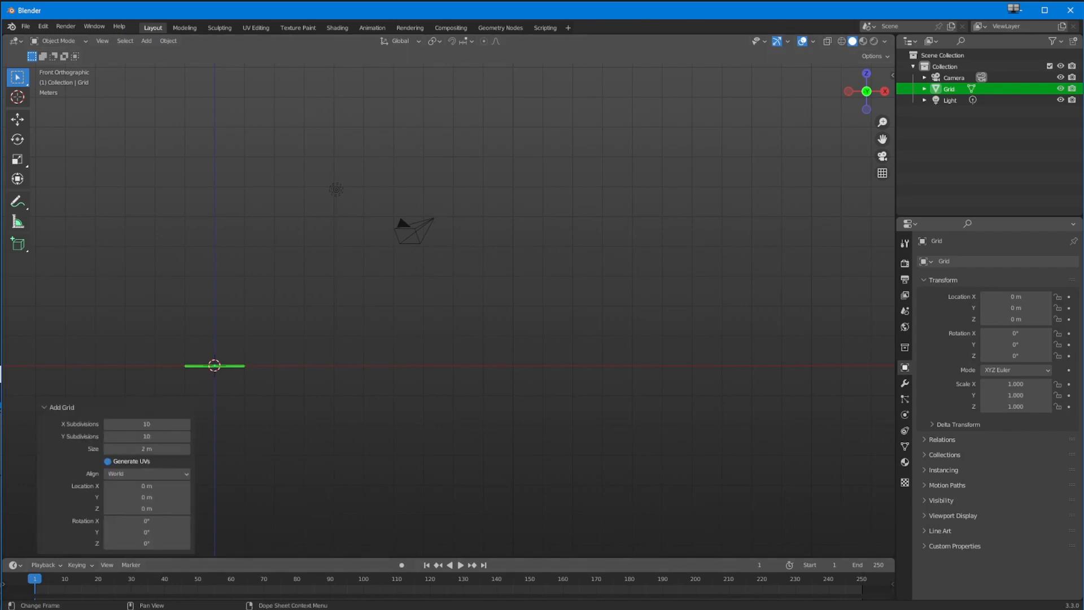
pyautogui.moveTo(141, 520); pyautogui.dragTo(16, 514)
pyautogui.click(127, 522)
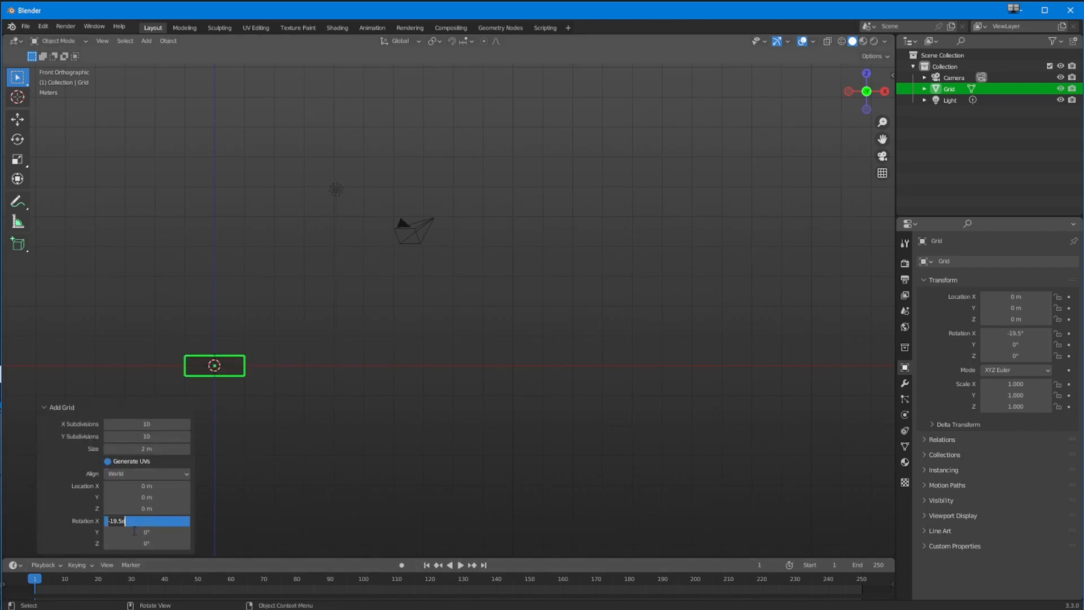
pyautogui.write('90')
pyautogui.press('Return')
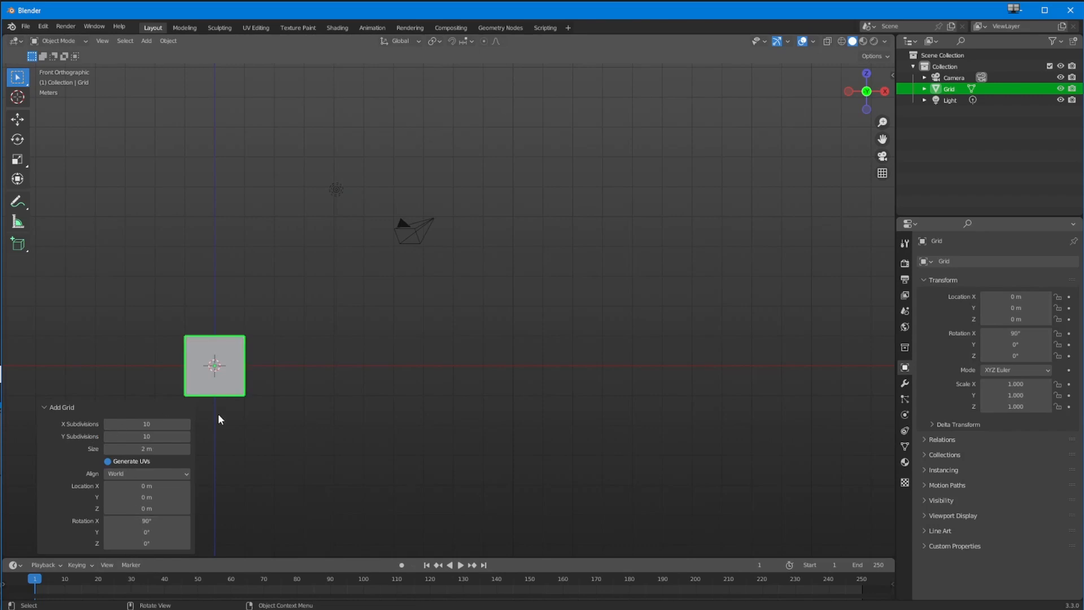
# - Turn on the wireframe overlay so the grid's subdivisions are drawn in the viewport
pyautogui.click(813, 42)
pyautogui.scroll(2, 249, 429)
pyautogui.keyDown('shift'); pyautogui.moveTo(261, 407); pyautogui.dragTo(463, 403, button='middle'); pyautogui.keyUp('shift')
pyautogui.scroll(5, 375, 429)
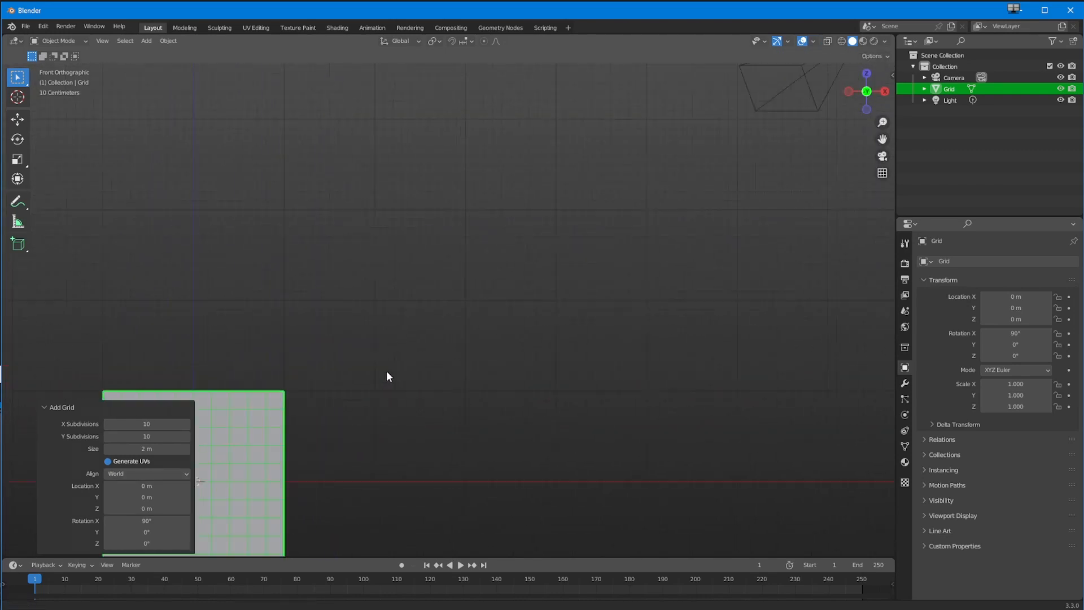
pyautogui.keyDown('shift'); pyautogui.moveTo(332, 445); pyautogui.dragTo(448, 320, button='middle'); pyautogui.keyUp('shift')
pyautogui.scroll(1, 406, 361)
pyautogui.keyDown('shift'); pyautogui.moveTo(345, 421); pyautogui.dragTo(367, 433, button='middle'); pyautogui.keyUp('shift')
pyautogui.keyDown('shift'); pyautogui.moveTo(365, 423); pyautogui.dragTo(335, 451, button='middle'); pyautogui.keyUp('shift')
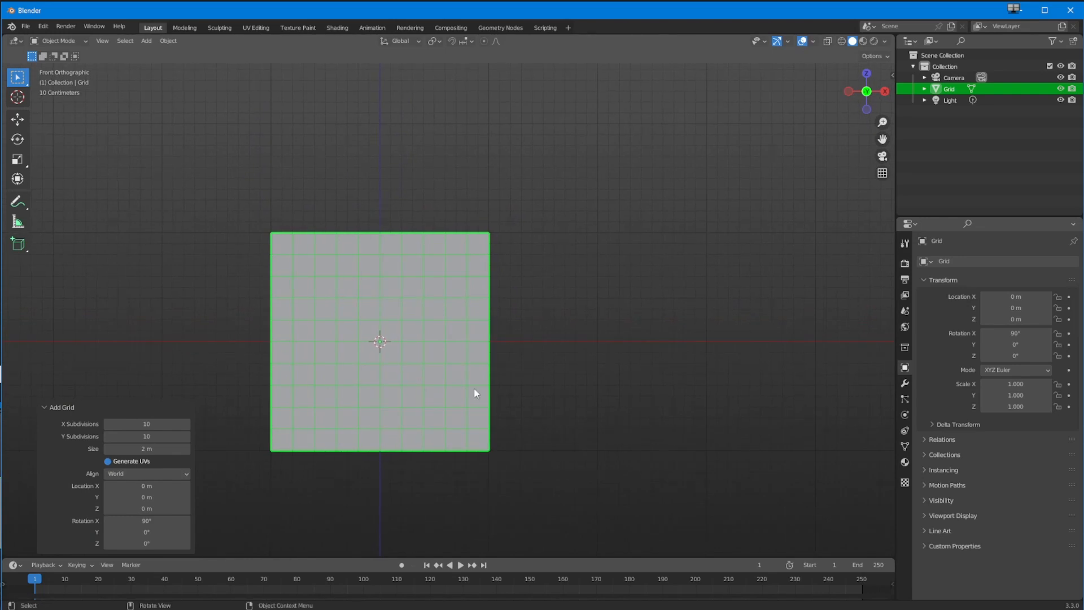
# - Set the grid's Y subdivisions to 15 in its creation settings
pyautogui.moveTo(145, 439); pyautogui.dragTo(146, 439)
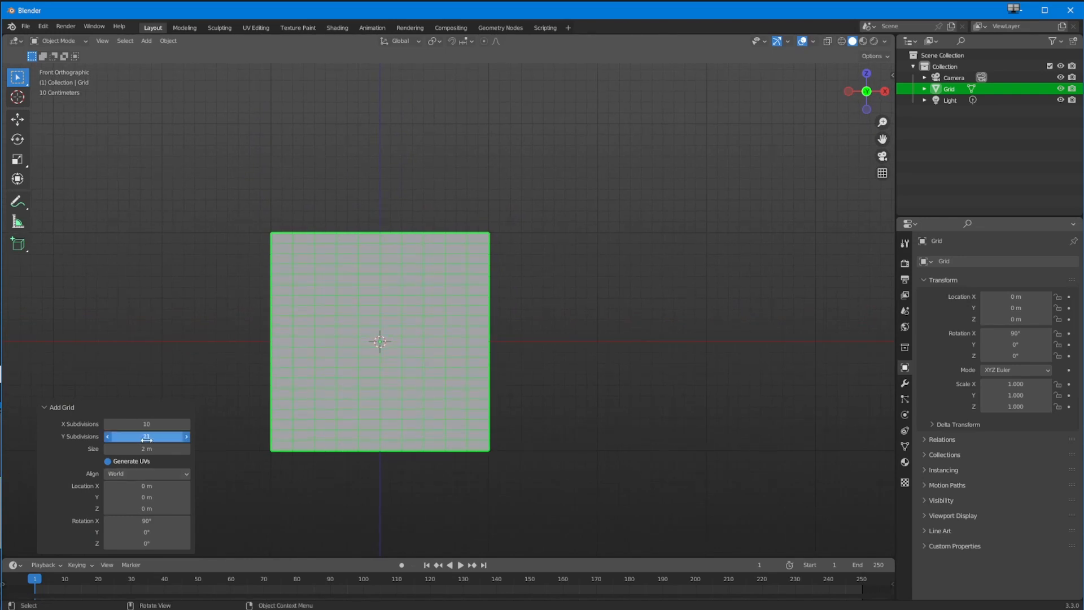
pyautogui.click(147, 440)
pyautogui.write('15')
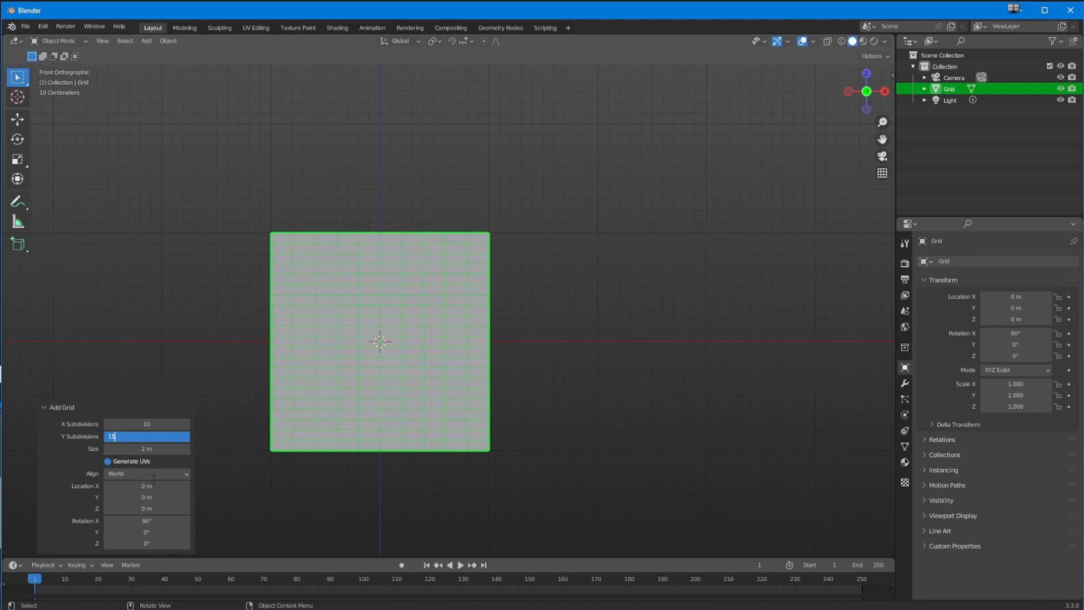
pyautogui.press('Return')
pyautogui.click(146, 448)
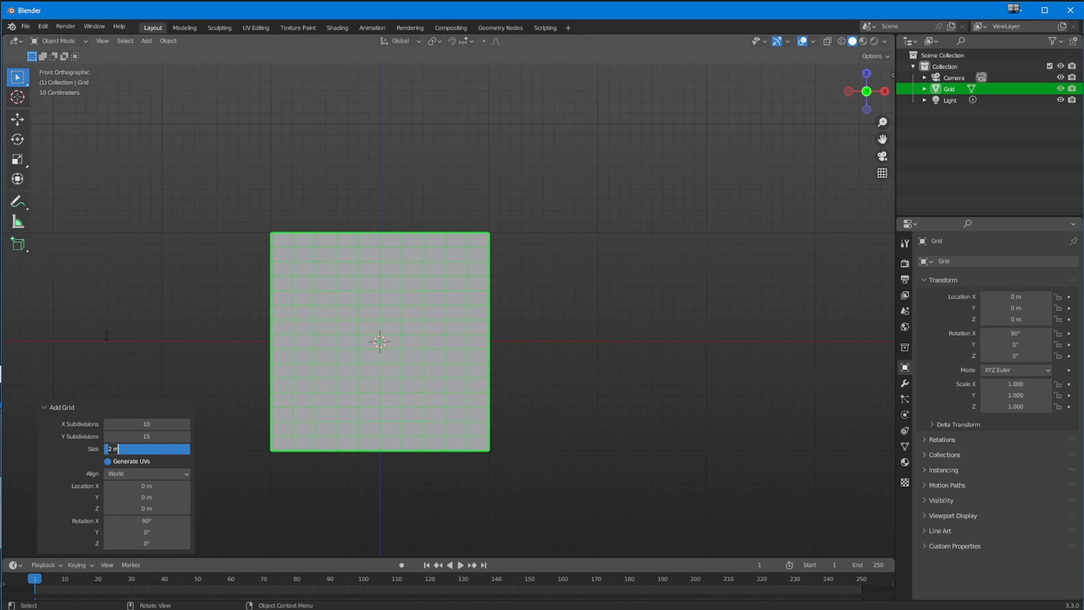
pyautogui.press('Return')
# - In Edit Mode, move the whole grid mesh 1 m up along the global Z axis
pyautogui.click(55, 41)
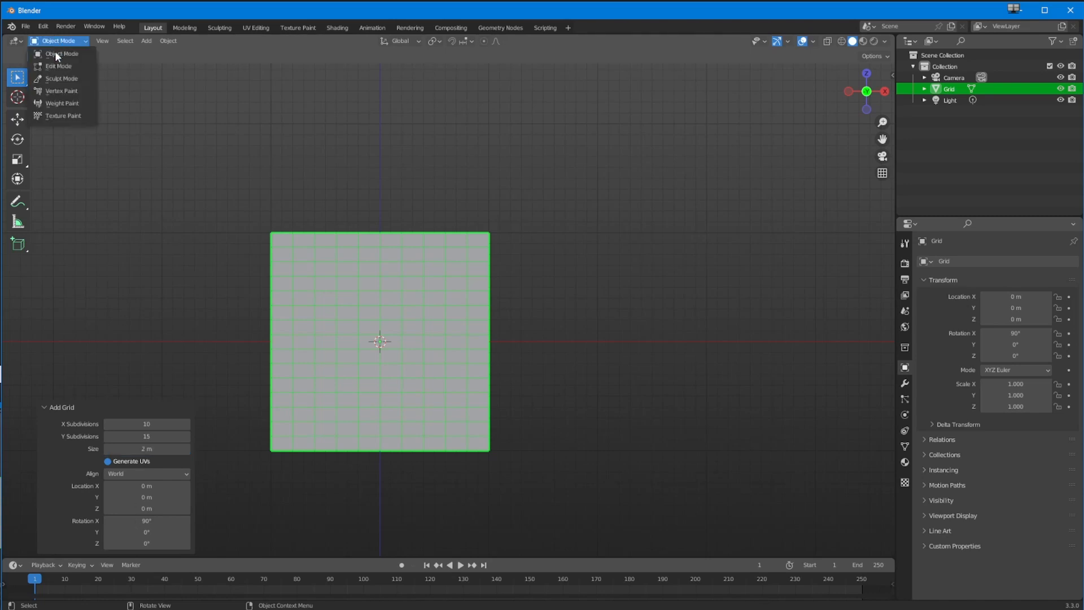
pyautogui.click(57, 67)
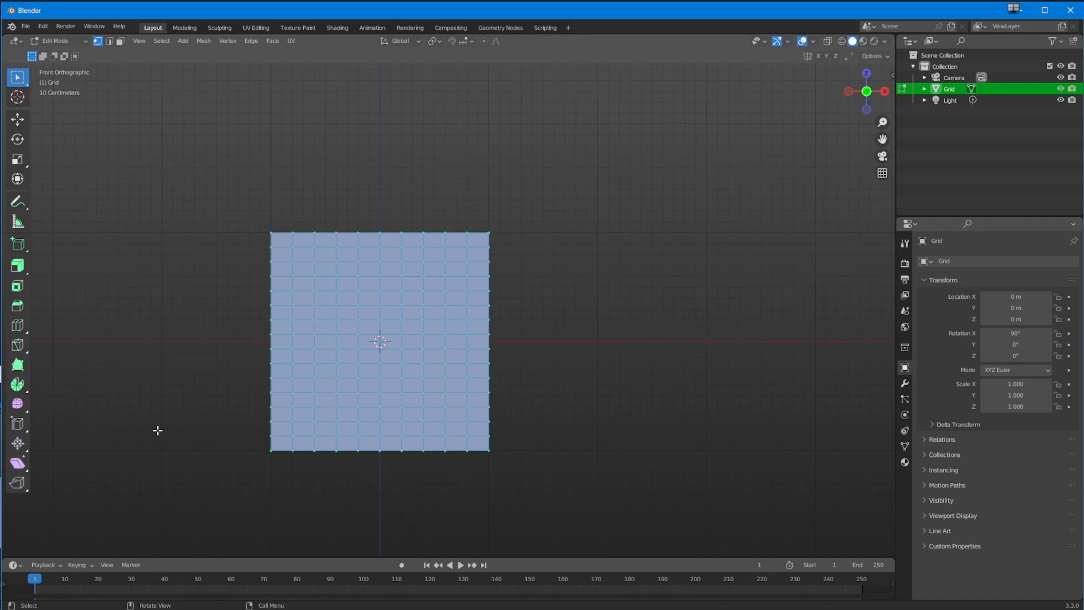
pyautogui.press('g')
pyautogui.press('z')
pyautogui.press('1')
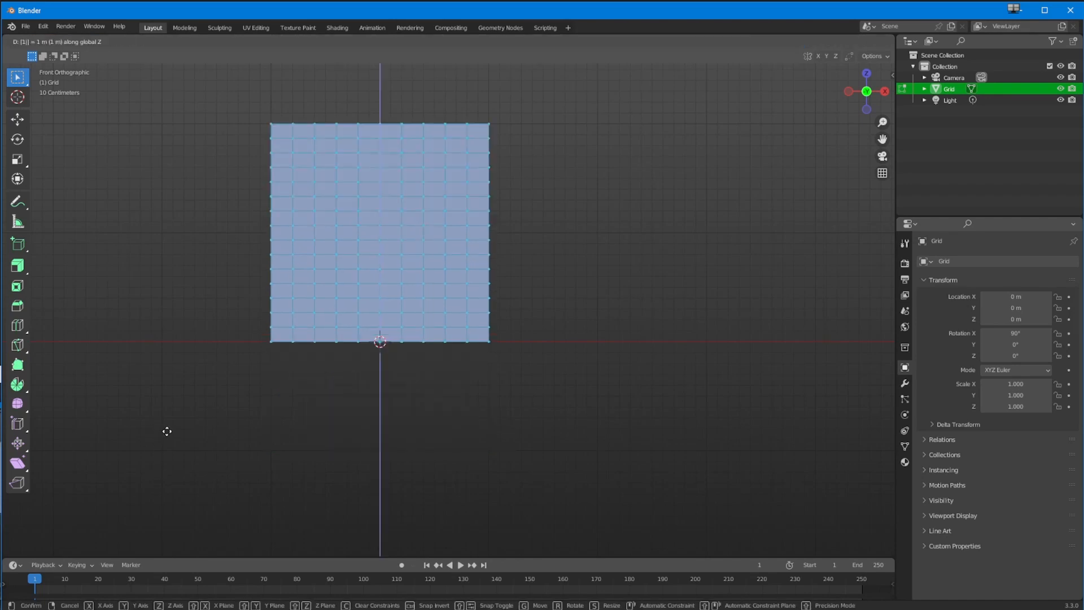
pyautogui.press('Return')
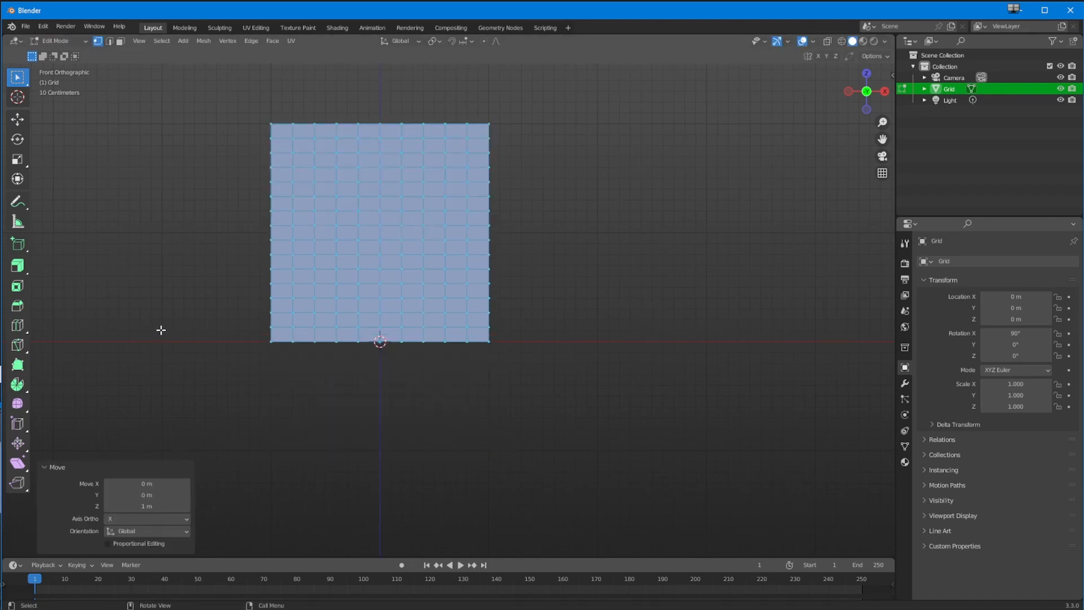
# - Move the whole grid mesh 1 m along the global X axis
pyautogui.press('g')
pyautogui.press('x')
pyautogui.press('1')
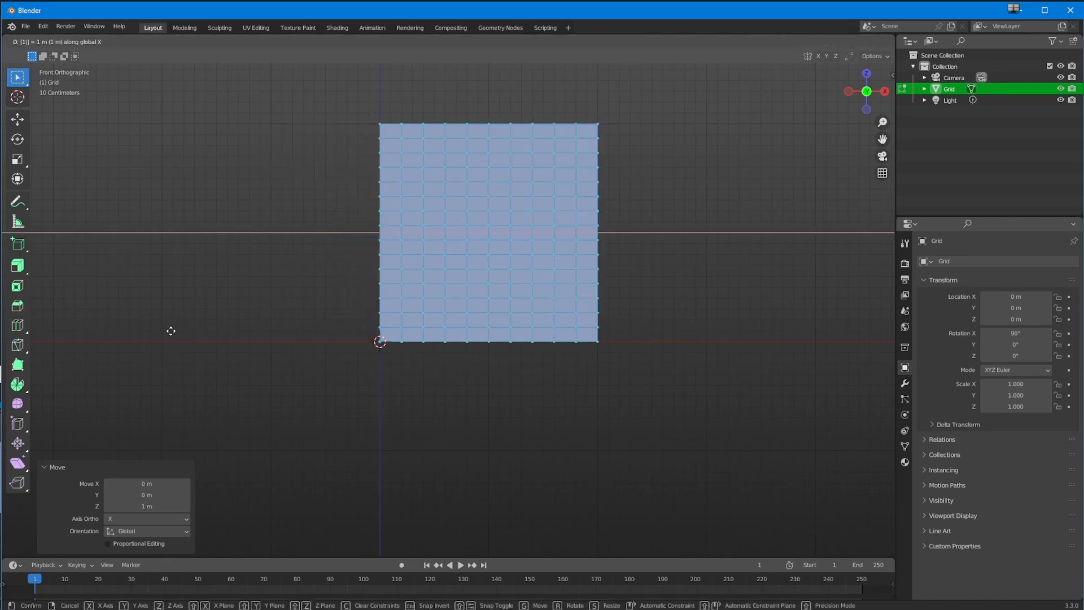
pyautogui.press('Return')
# - Scale the whole grid mesh by 1.5 along the global Z axis
pyautogui.scroll(-1, 309, 396)
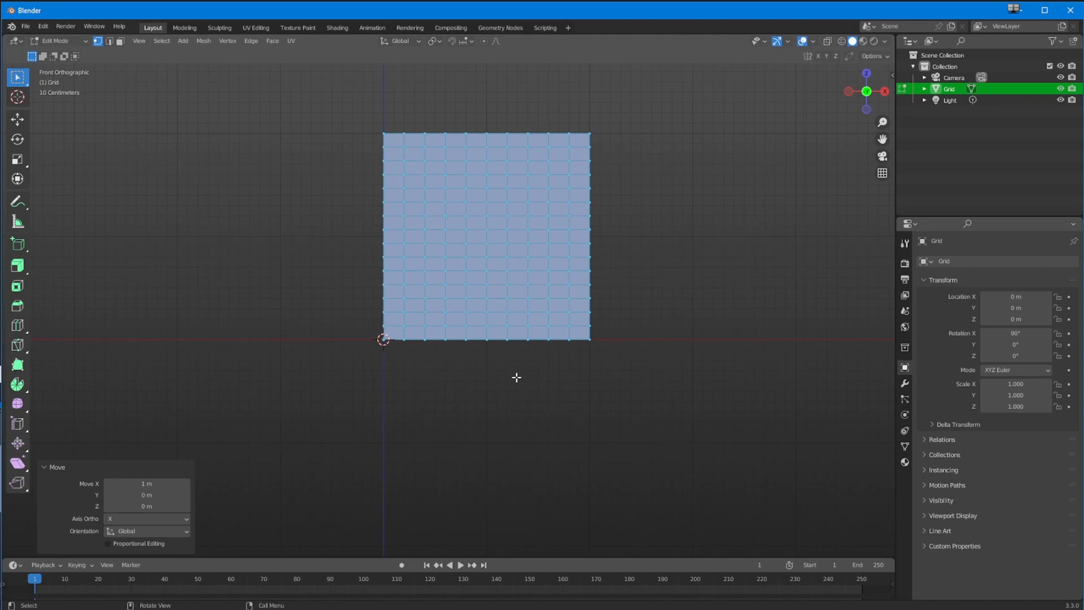
pyautogui.scroll(-1, 550, 354)
pyautogui.keyDown('shift'); pyautogui.moveTo(537, 316); pyautogui.dragTo(394, 463, button='middle'); pyautogui.keyUp('shift')
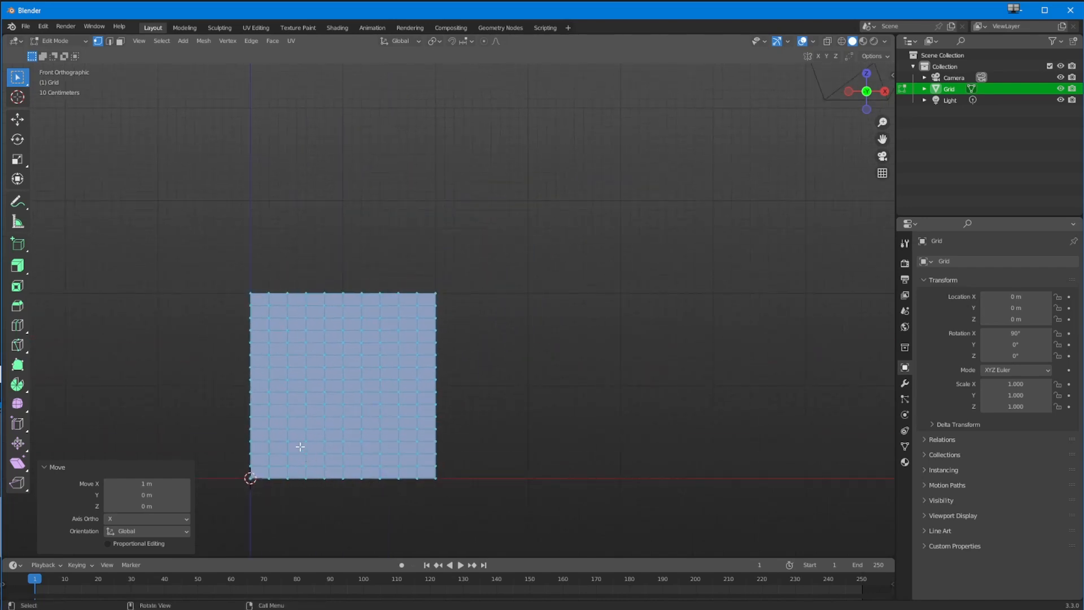
pyautogui.write('sz')
pyautogui.write('1.5')
pyautogui.press('Return')
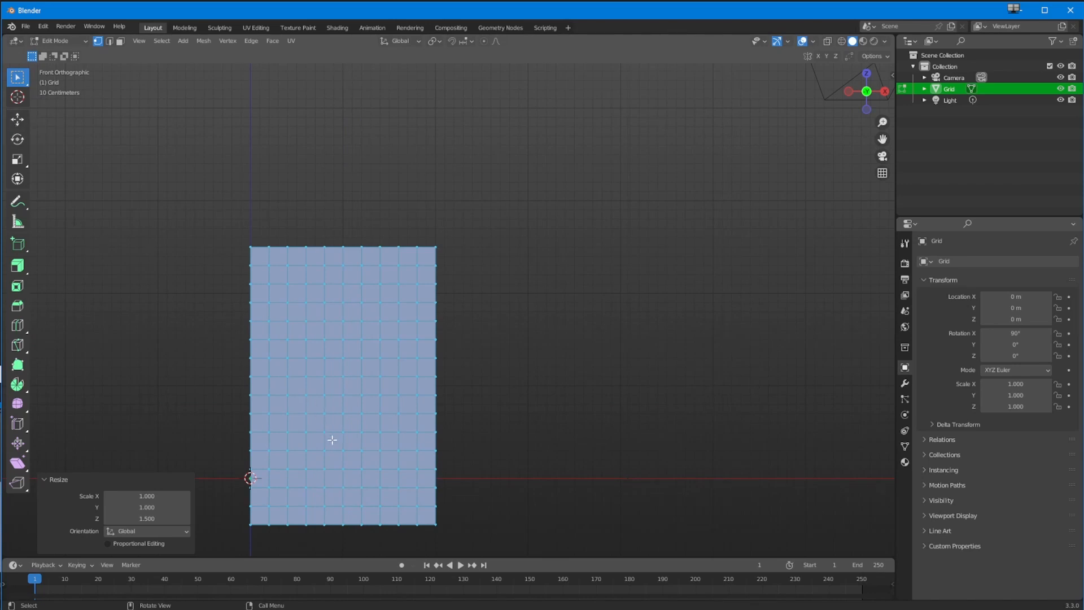
# - Move the stretched grid mesh up along global Z in two moves of 0.25 m each
pyautogui.write('gz')
pyautogui.write('.25')
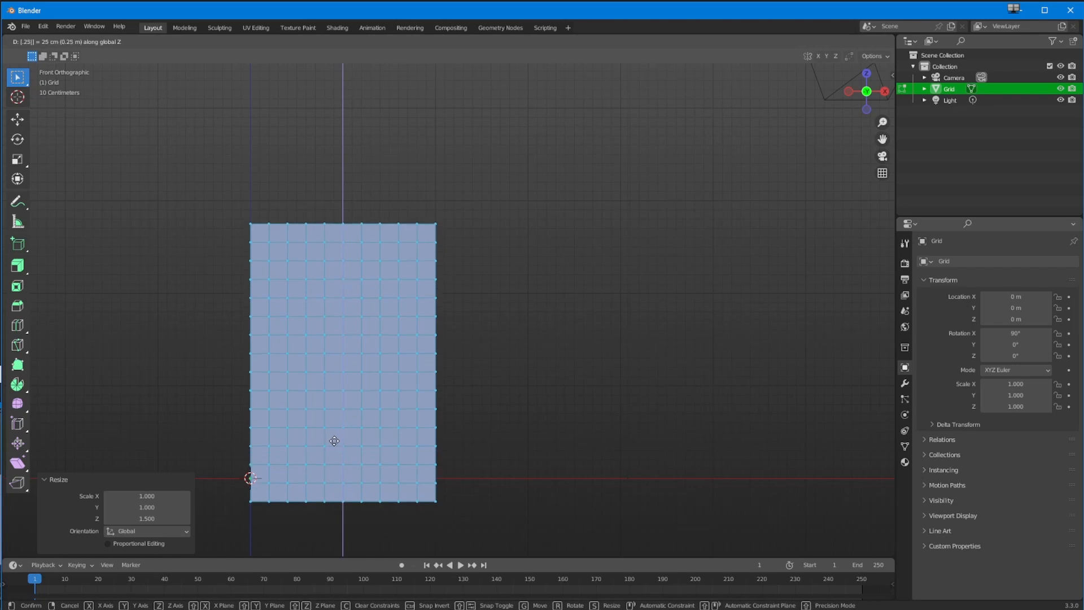
pyautogui.press('Return')
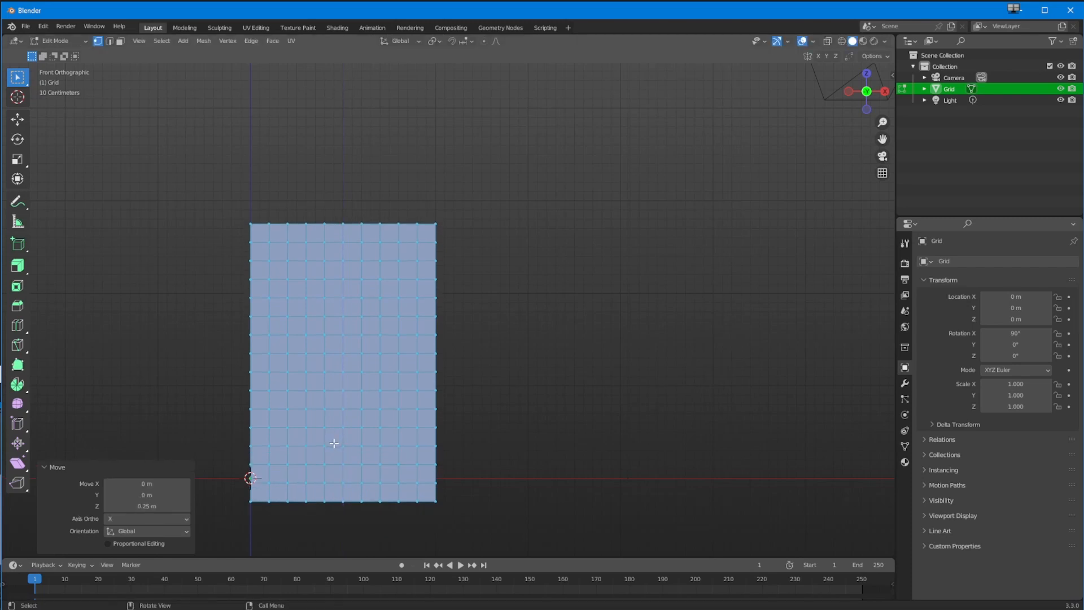
pyautogui.write('gz.25')
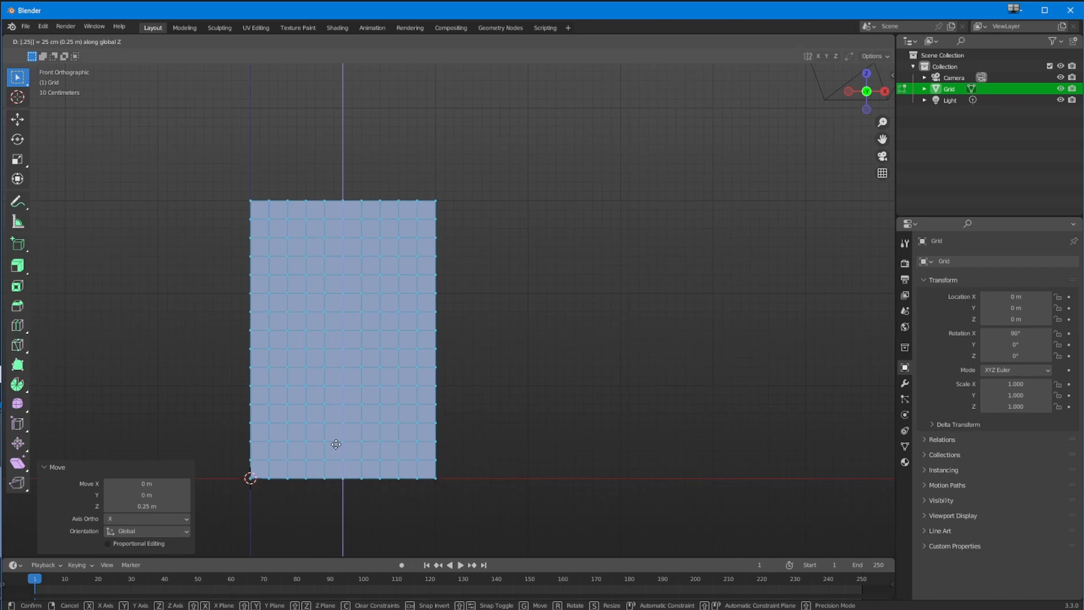
pyautogui.press('Return')
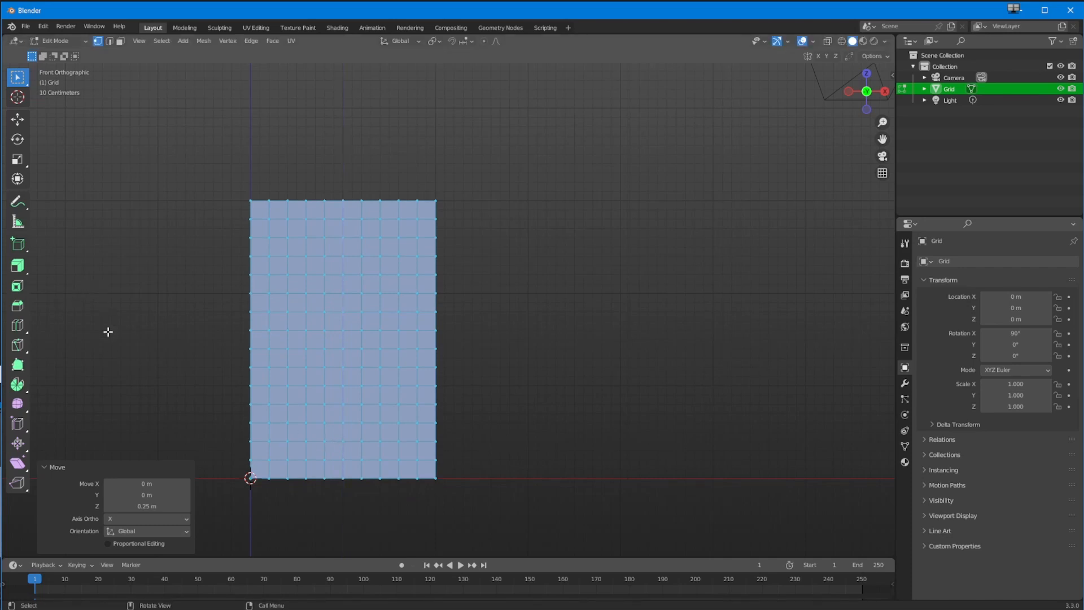
# - Switch the upright grid from Edit Mode back to Object Mode
pyautogui.moveTo(126, 343); pyautogui.dragTo(426, 395, button='middle')
pyautogui.click(47, 42)
pyautogui.click(54, 51)
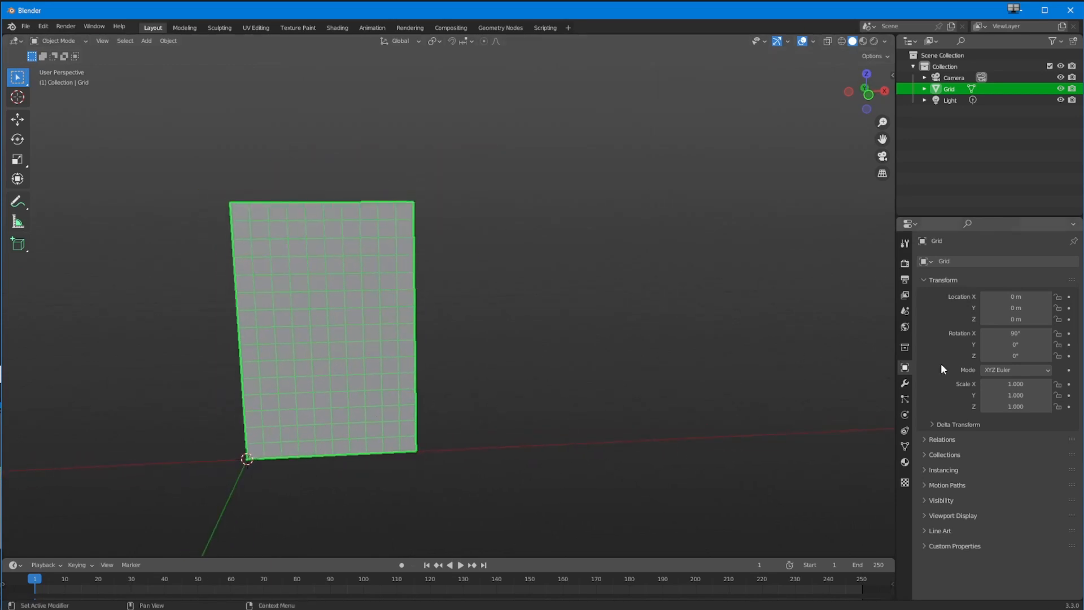
pyautogui.moveTo(324, 398); pyautogui.dragTo(246, 248, button='middle')
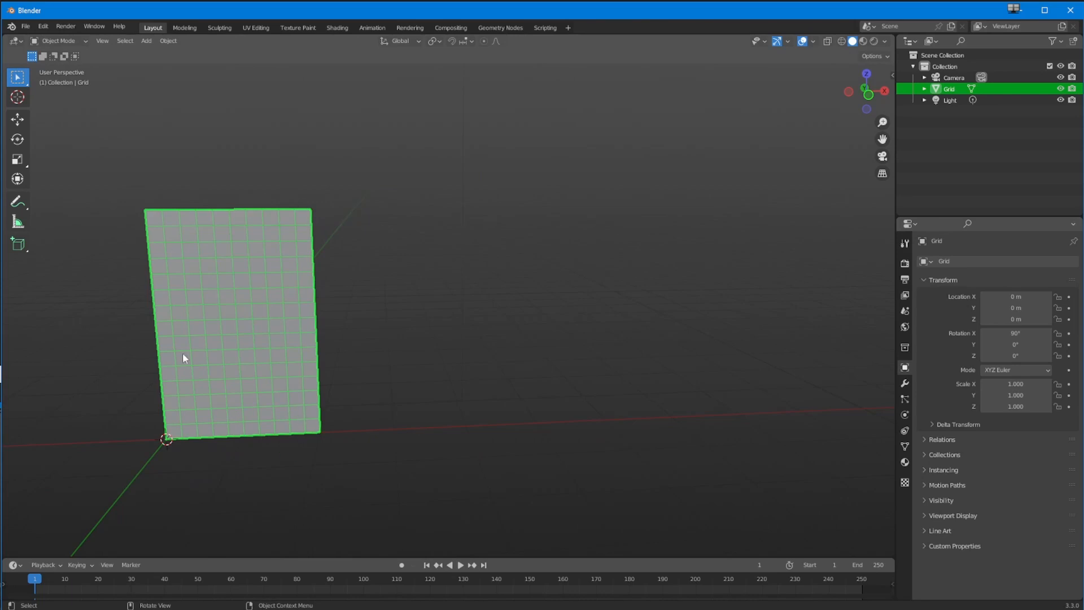
pyautogui.moveTo(268, 398); pyautogui.dragTo(313, 315, button='middle')
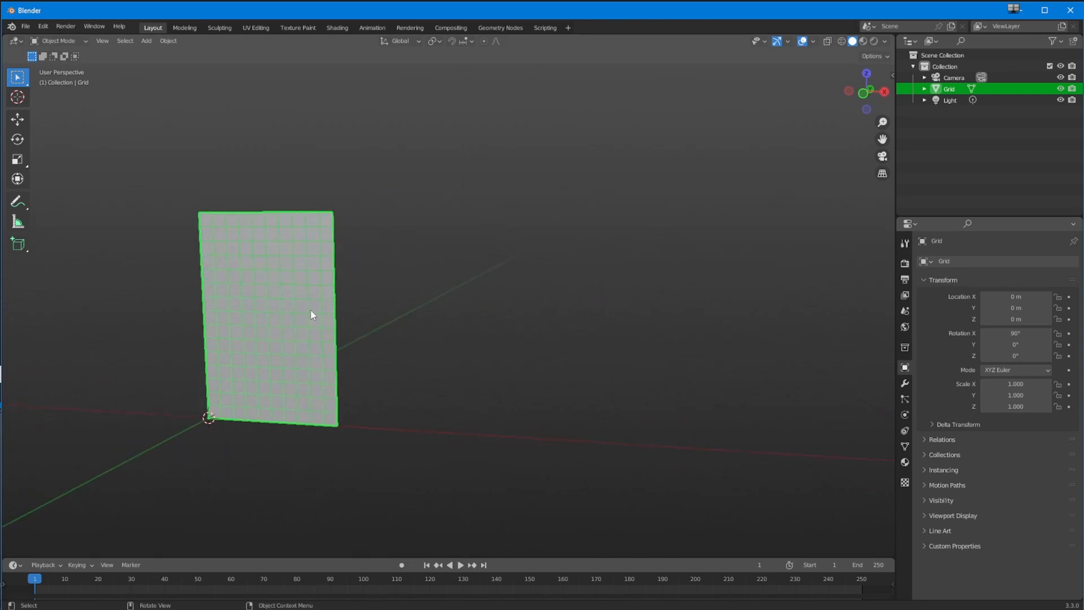
pyautogui.moveTo(261, 352); pyautogui.dragTo(237, 379, button='middle')
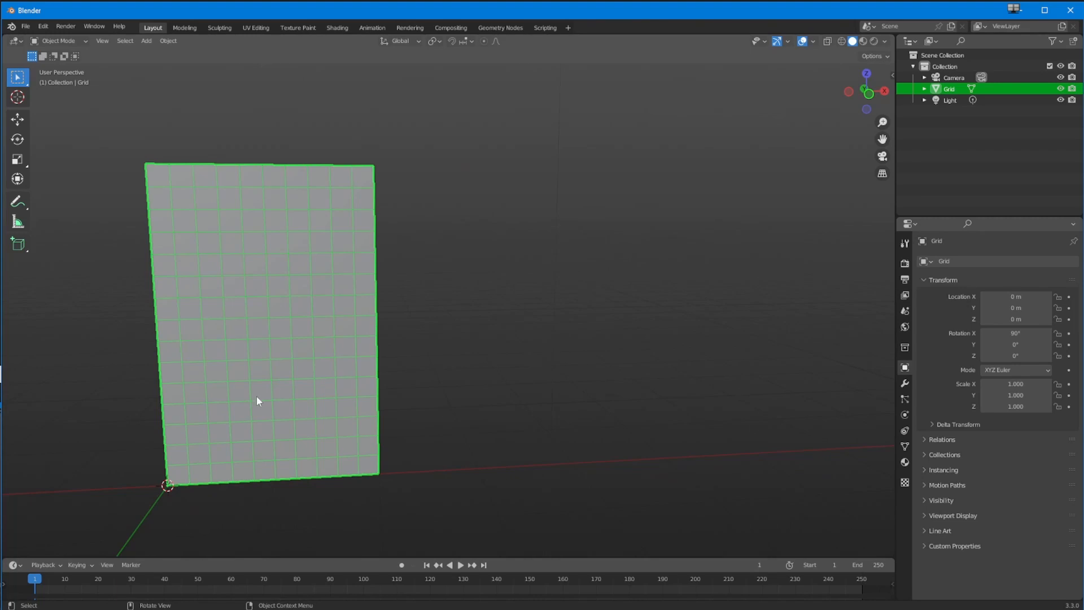
pyautogui.moveTo(350, 338); pyautogui.dragTo(205, 370, button='middle')
# - Add an Array modifier to the grid and set its relative X offset factor to 1.5
pyautogui.click(905, 384)
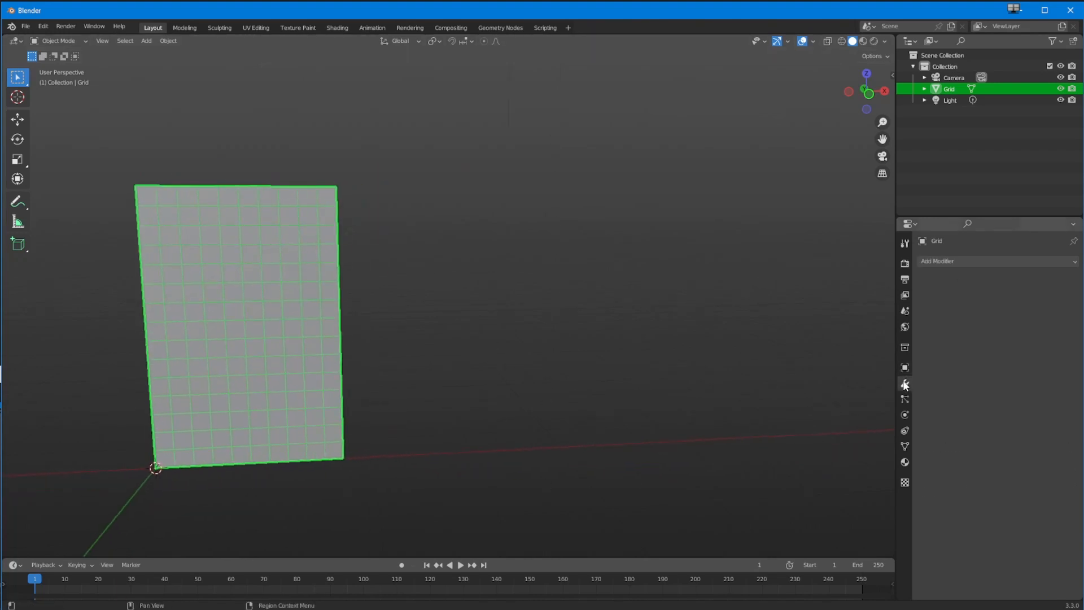
pyautogui.click(955, 263)
pyautogui.click(882, 296)
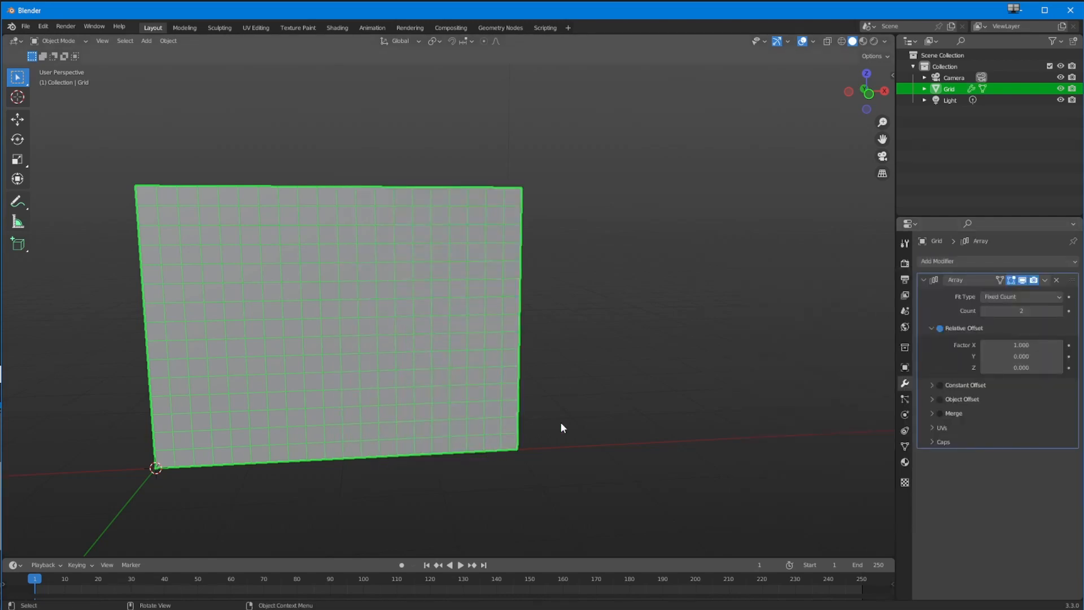
pyautogui.click(1010, 347)
pyautogui.write('1.5')
pyautogui.press('Return')
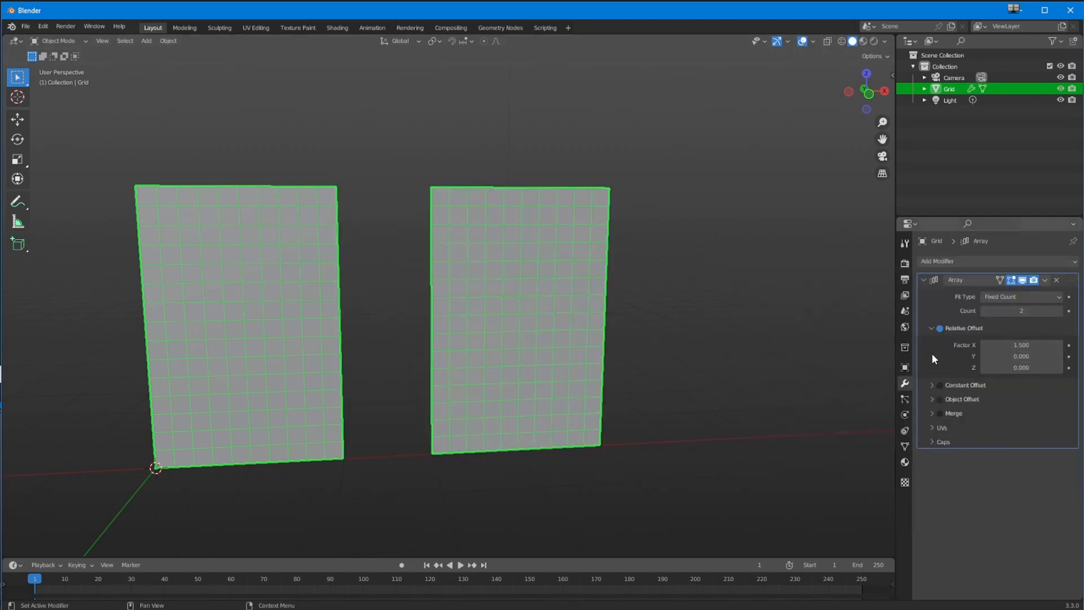
# - Raise the Array modifier's count to 5 to make a row of panels
pyautogui.keyDown('shift'); pyautogui.moveTo(463, 423); pyautogui.dragTo(402, 415, button='middle'); pyautogui.keyUp('shift')
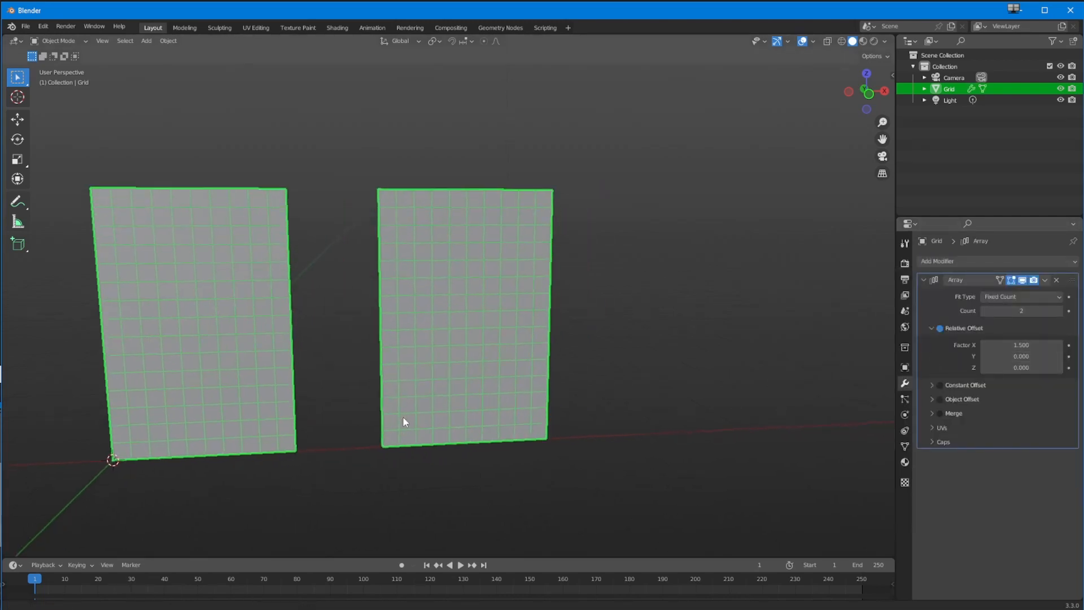
pyautogui.click(1059, 311)
pyautogui.click(1059, 311)
pyautogui.click(1059, 311)
pyautogui.scroll(-3, 497, 463)
pyautogui.moveTo(490, 474); pyautogui.dragTo(404, 493, button='middle')
# - Add a second Array modifier to the grid with relative offset factors of Y 1.5 and X 0
pyautogui.click(941, 261)
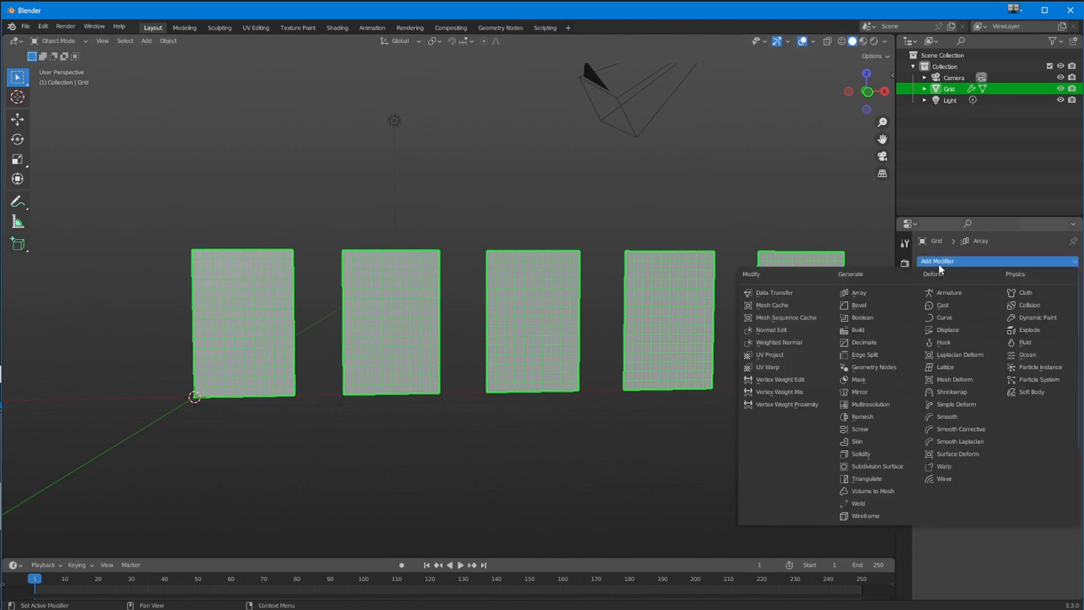
pyautogui.click(845, 294)
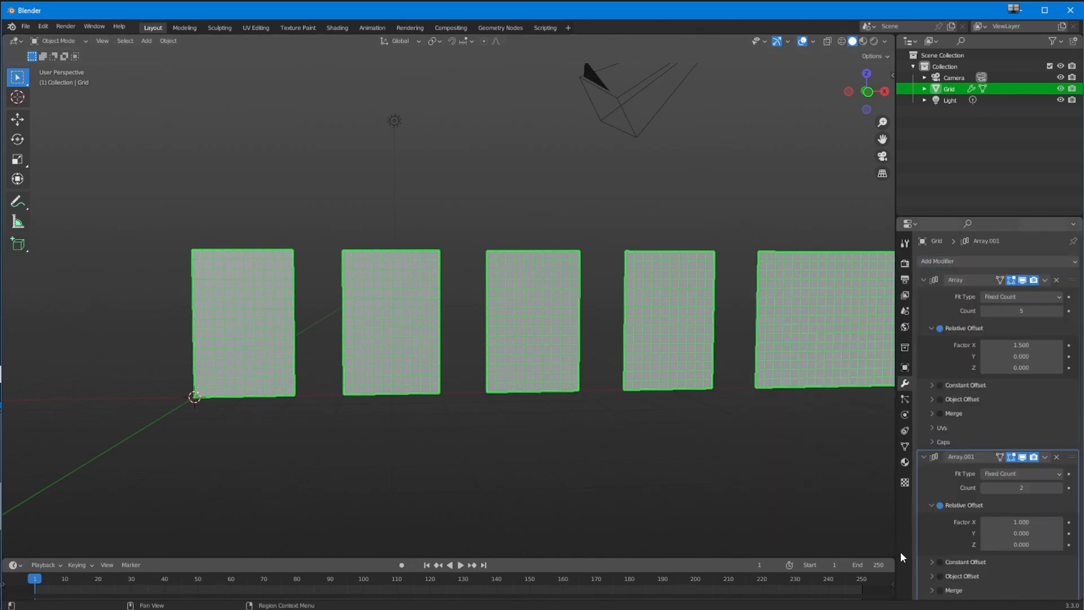
pyautogui.click(1004, 535)
pyautogui.write('1.5')
pyautogui.press('Return')
pyautogui.click(1004, 523)
pyautogui.write('0')
pyautogui.press('Return')
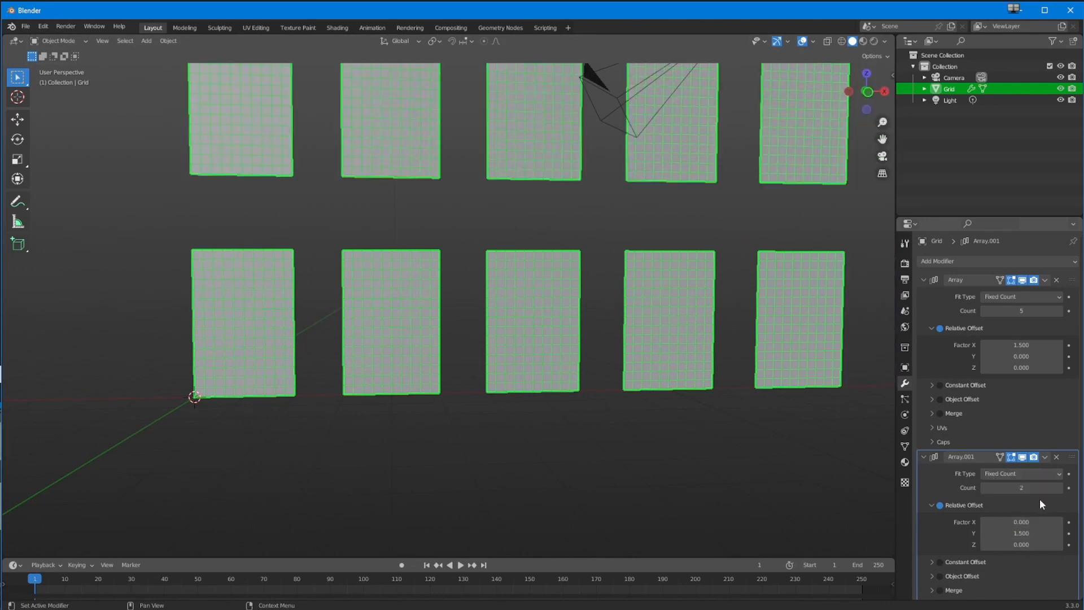
# - Lower the second Array modifier's count to 1 and put it back to 2
pyautogui.click(984, 489)
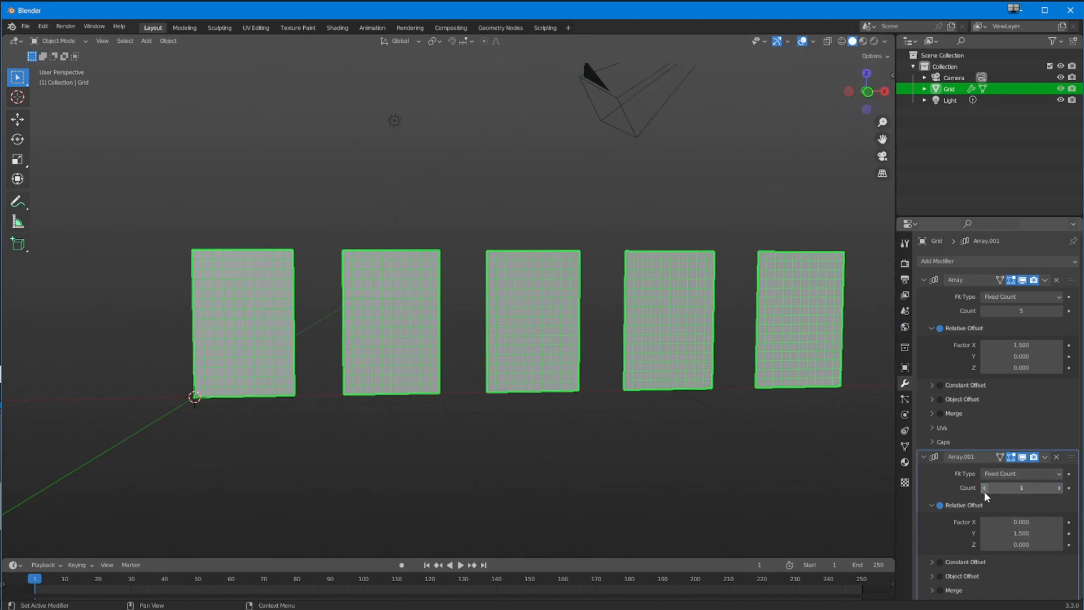
pyautogui.click(1059, 488)
pyautogui.moveTo(326, 446); pyautogui.dragTo(316, 481, button='middle')
pyautogui.scroll(-1, 314, 480)
pyautogui.moveTo(342, 344); pyautogui.dragTo(793, 284, button='middle')
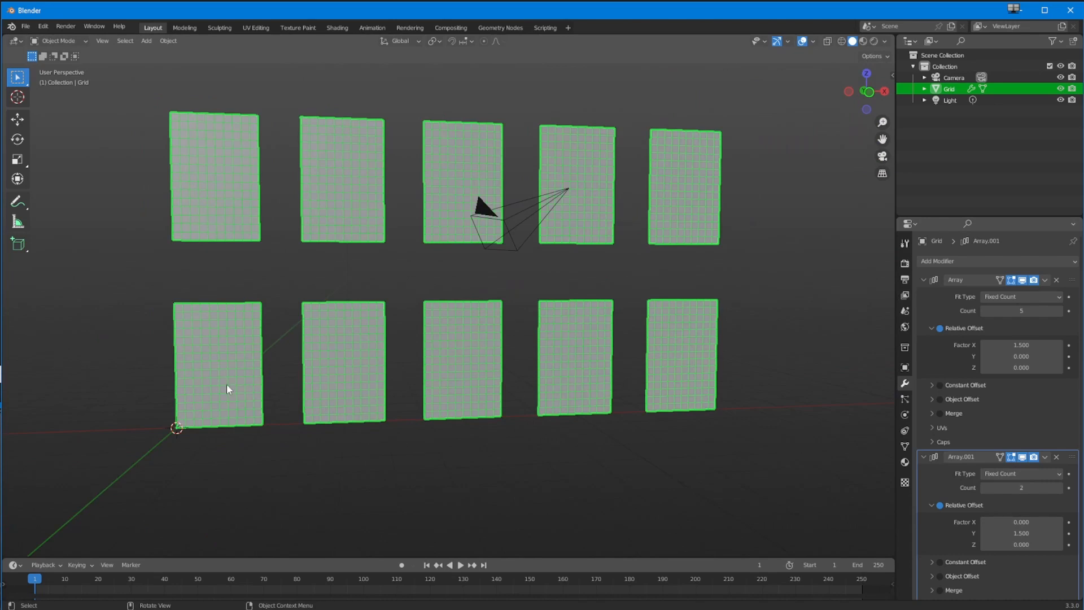
pyautogui.moveTo(431, 448); pyautogui.dragTo(500, 394, button='middle')
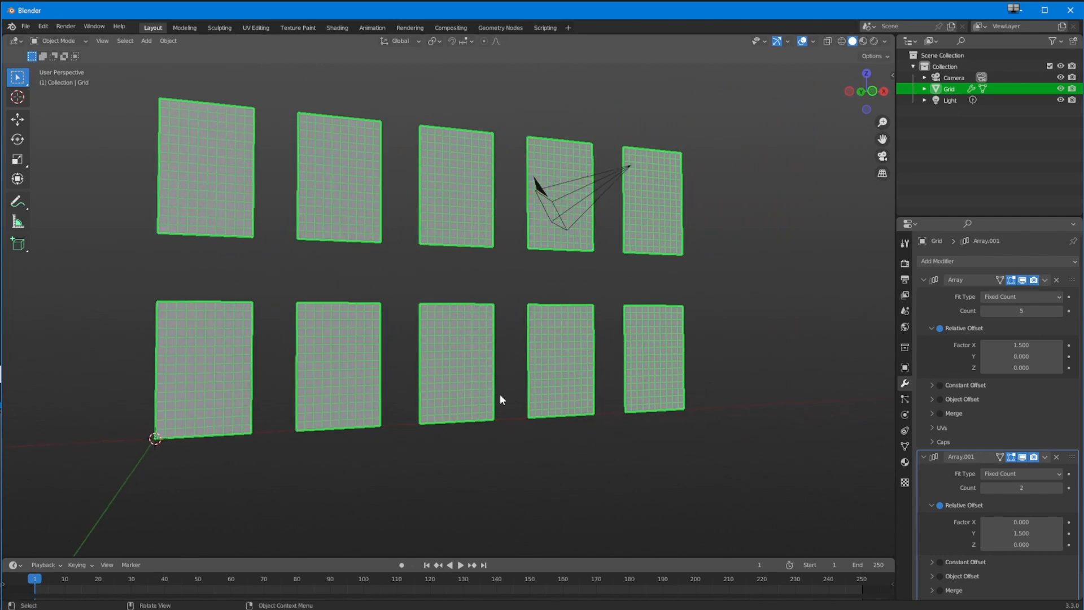
# - Switch the arrayed grid to Edit Mode at the original panel by the world origin
pyautogui.scroll(1, 165, 430)
pyautogui.keyDown('shift'); pyautogui.moveTo(165, 429); pyautogui.dragTo(371, 388, button='middle'); pyautogui.keyUp('shift')
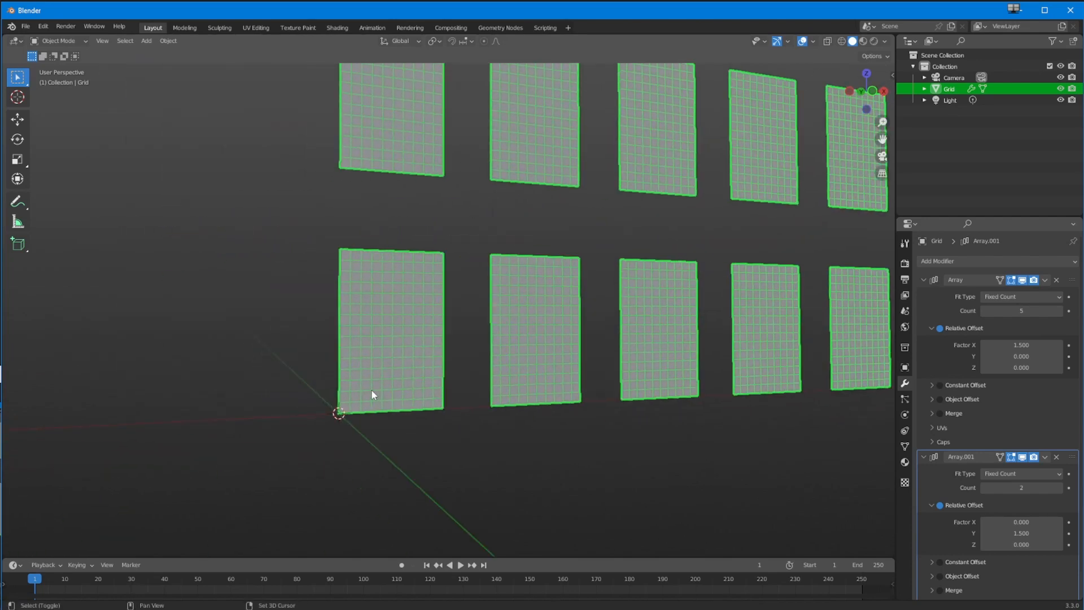
pyautogui.scroll(5, 305, 360)
pyautogui.keyDown('ctrl'); pyautogui.moveTo(300, 357); pyautogui.dragTo(273, 402, button='middle'); pyautogui.keyUp('ctrl')
pyautogui.keyDown('ctrl'); pyautogui.moveTo(273, 402); pyautogui.dragTo(305, 367, button='middle'); pyautogui.keyUp('ctrl')
pyautogui.click(57, 42)
pyautogui.click(57, 67)
# - With the Loop Cut tool, add a horizontal edge loop in the panel's third row from the top, slide factor about -0.75
pyautogui.moveTo(216, 245)
pyautogui.mouseDown(button='middle')
pyautogui.moveTo(203, 262)
pyautogui.moveTo(220, 243)
pyautogui.mouseUp(button='middle')
pyautogui.keyDown('shift'); pyautogui.moveTo(219, 243); pyautogui.dragTo(380, 247, button='middle'); pyautogui.keyUp('shift')
pyautogui.click(17, 325)
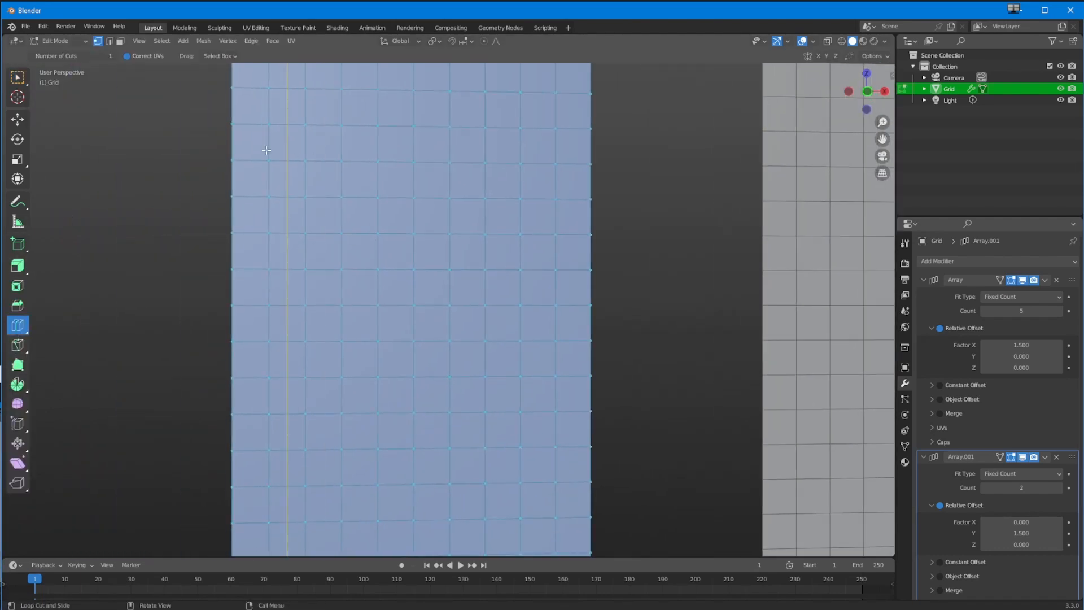
pyautogui.moveTo(236, 144); pyautogui.dragTo(230, 132)
# - Add a vertical loop cut close to the panel's left edge with a slide factor of about 0.87
pyautogui.keyDown('ctrl'); pyautogui.moveTo(231, 177); pyautogui.dragTo(229, 194, button='middle'); pyautogui.keyUp('ctrl')
pyautogui.keyDown('shift'); pyautogui.moveTo(228, 195); pyautogui.dragTo(387, 309, button='middle'); pyautogui.keyUp('shift')
pyautogui.keyDown('ctrl'); pyautogui.moveTo(351, 198); pyautogui.dragTo(336, 279, button='middle'); pyautogui.keyUp('ctrl')
pyautogui.keyDown('shift'); pyautogui.moveTo(207, 233); pyautogui.dragTo(400, 320, button='middle'); pyautogui.keyUp('shift')
pyautogui.keyDown('ctrl'); pyautogui.moveTo(354, 287); pyautogui.dragTo(361, 189, button='middle'); pyautogui.keyUp('ctrl')
pyautogui.keyDown('ctrl'); pyautogui.moveTo(202, 145); pyautogui.dragTo(353, 313, button='middle'); pyautogui.keyUp('ctrl')
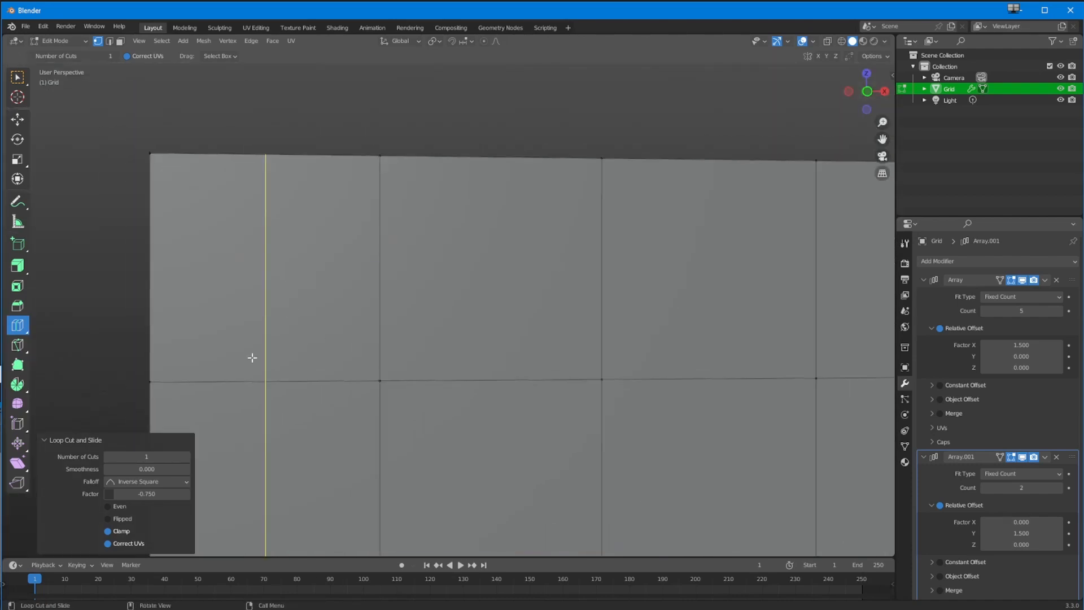
pyautogui.moveTo(256, 383); pyautogui.dragTo(256, 387)
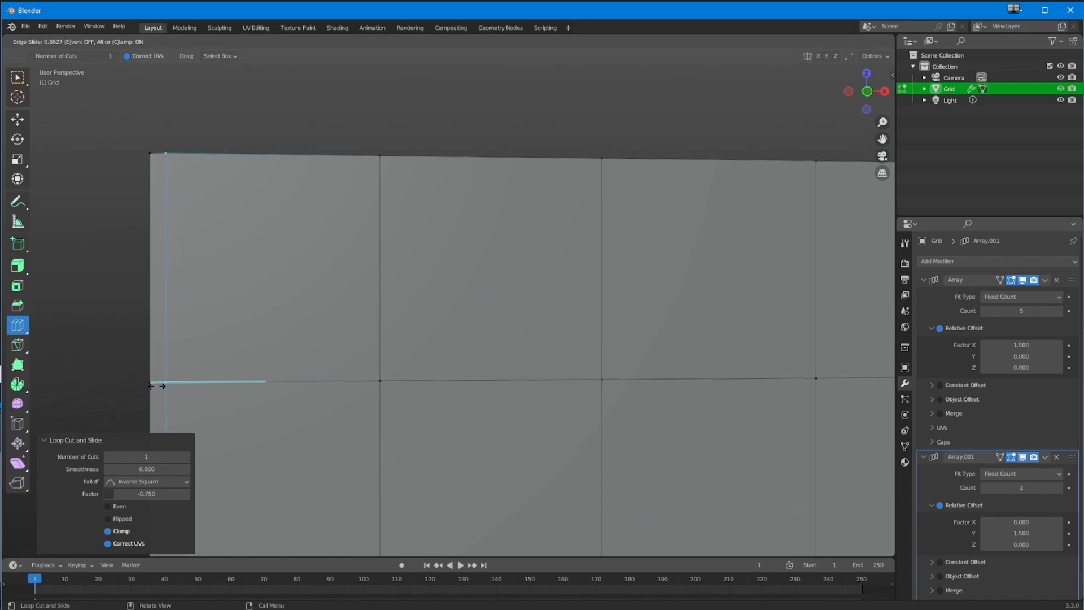
pyautogui.moveTo(157, 386); pyautogui.dragTo(157, 386)
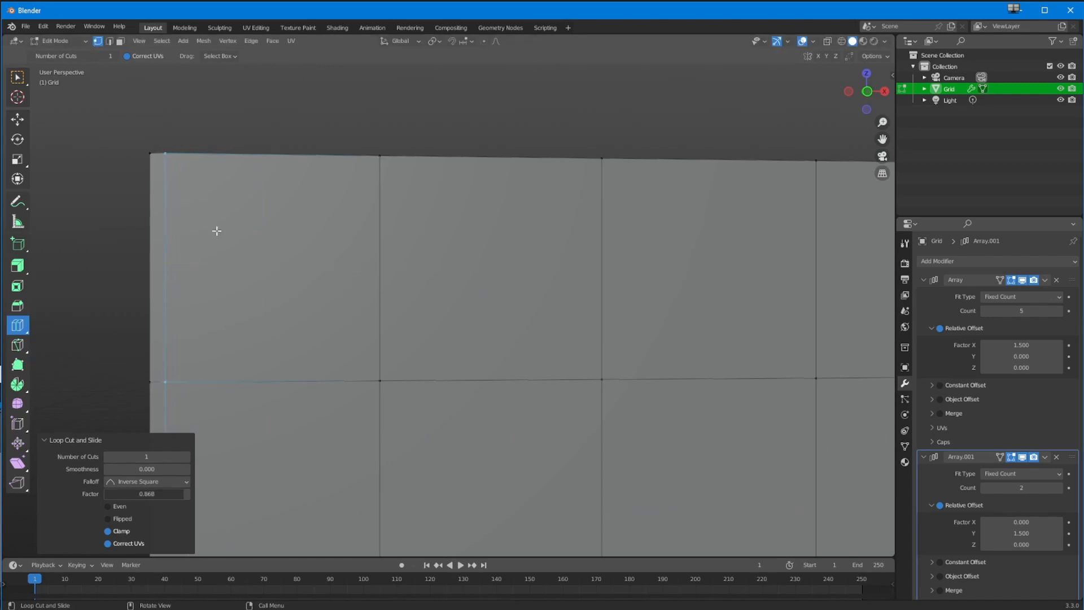
# - Add loop cuts close to the panel's top edge and right edge, each with a slide factor of about -0.89
pyautogui.moveTo(399, 266); pyautogui.dragTo(396, 220)
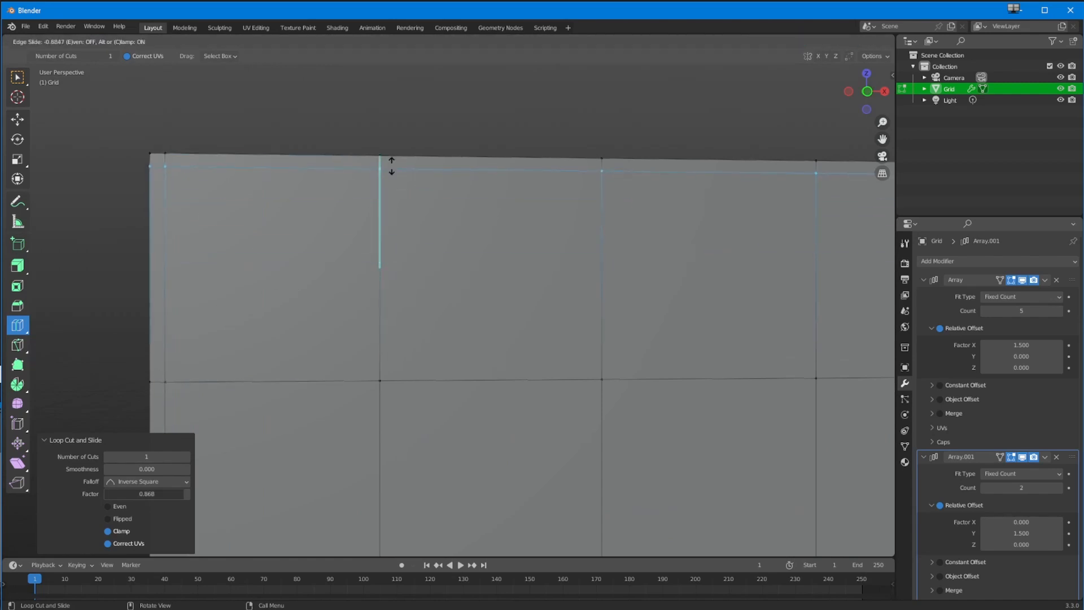
pyautogui.moveTo(391, 165); pyautogui.dragTo(393, 164)
pyautogui.scroll(5, 463, 296)
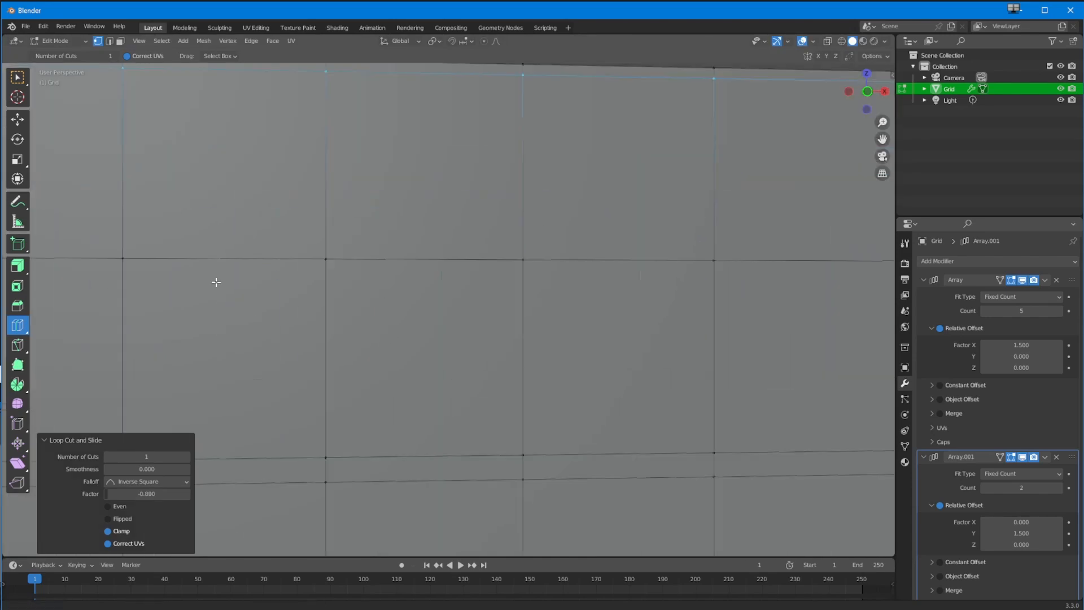
pyautogui.scroll(-5, 455, 409)
pyautogui.moveTo(438, 252); pyautogui.dragTo(491, 264)
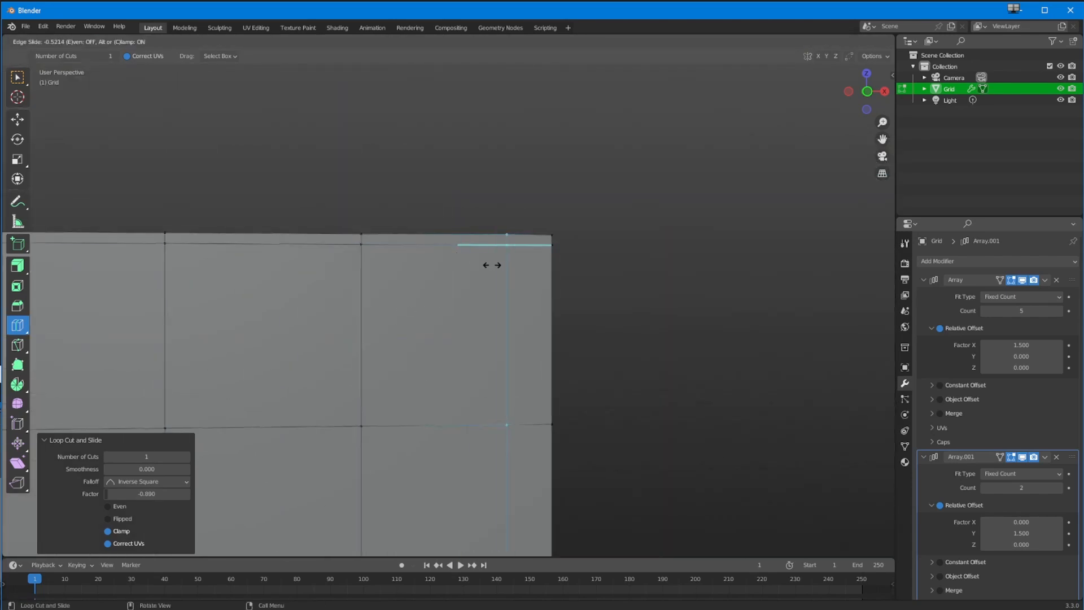
pyautogui.click(524, 263)
# - Add a loop cut close to the panel's bottom edge, slide factor about 0.83, and another halfway up the second row from the bottom
pyautogui.scroll(-5, 371, 356)
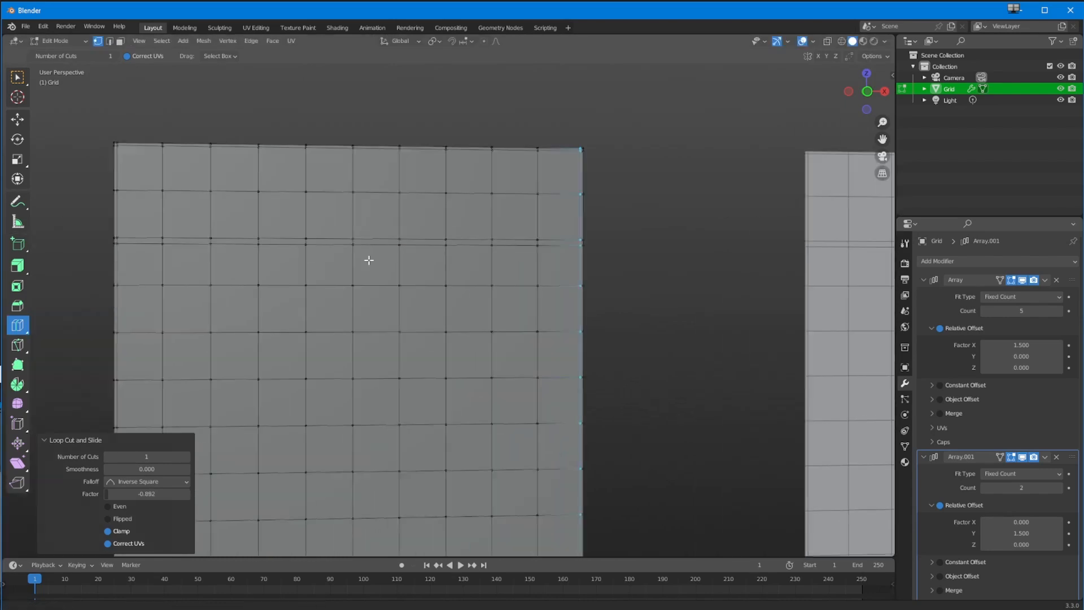
pyautogui.moveTo(317, 352); pyautogui.dragTo(294, 341, button='middle')
pyautogui.scroll(2, 294, 342)
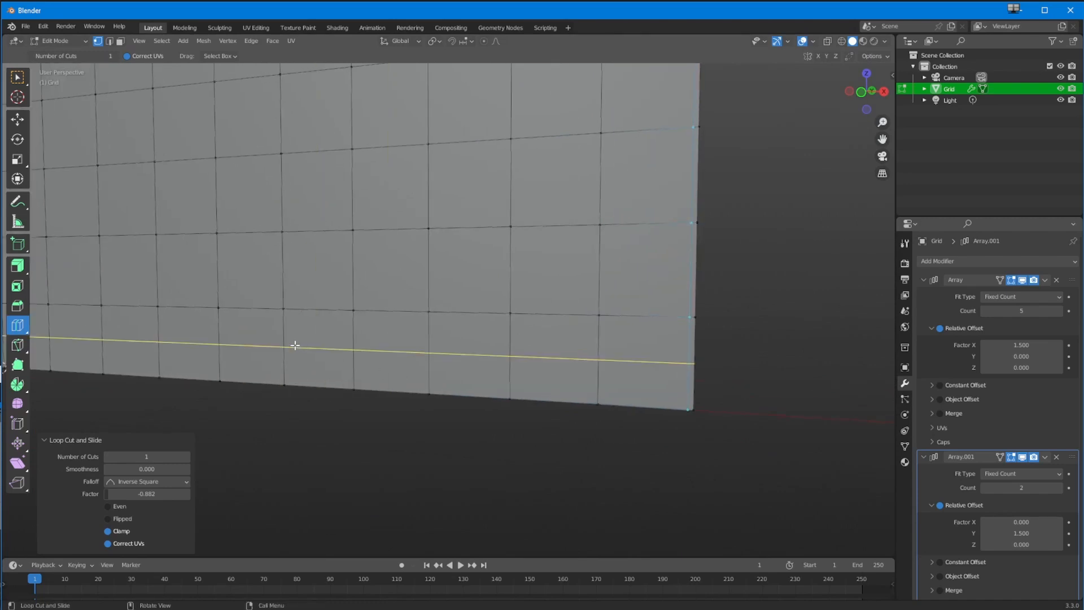
pyautogui.moveTo(293, 346); pyautogui.dragTo(291, 356)
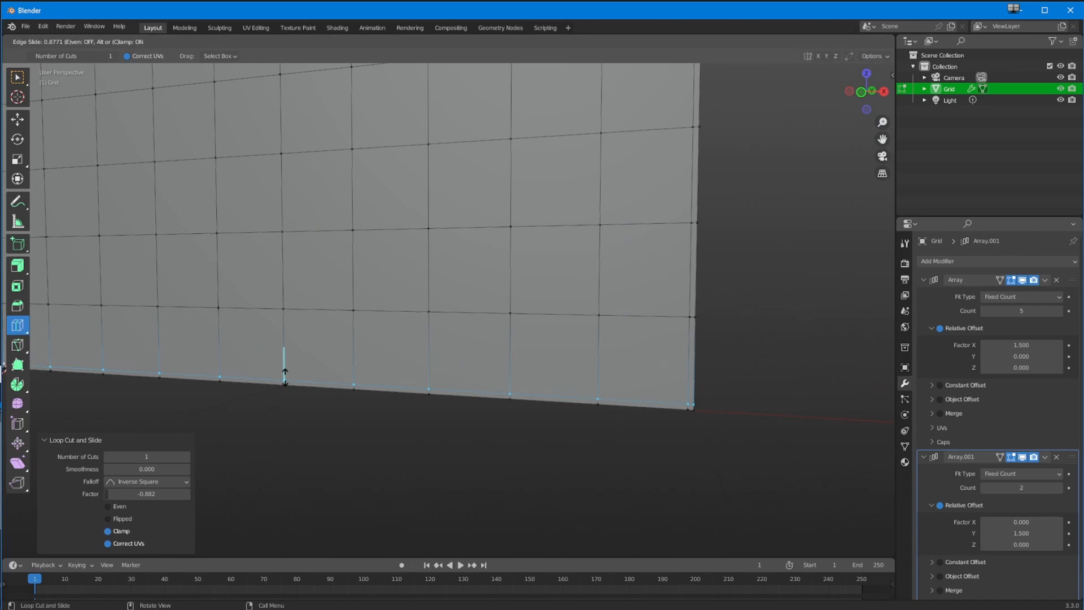
pyautogui.moveTo(285, 375); pyautogui.dragTo(283, 397)
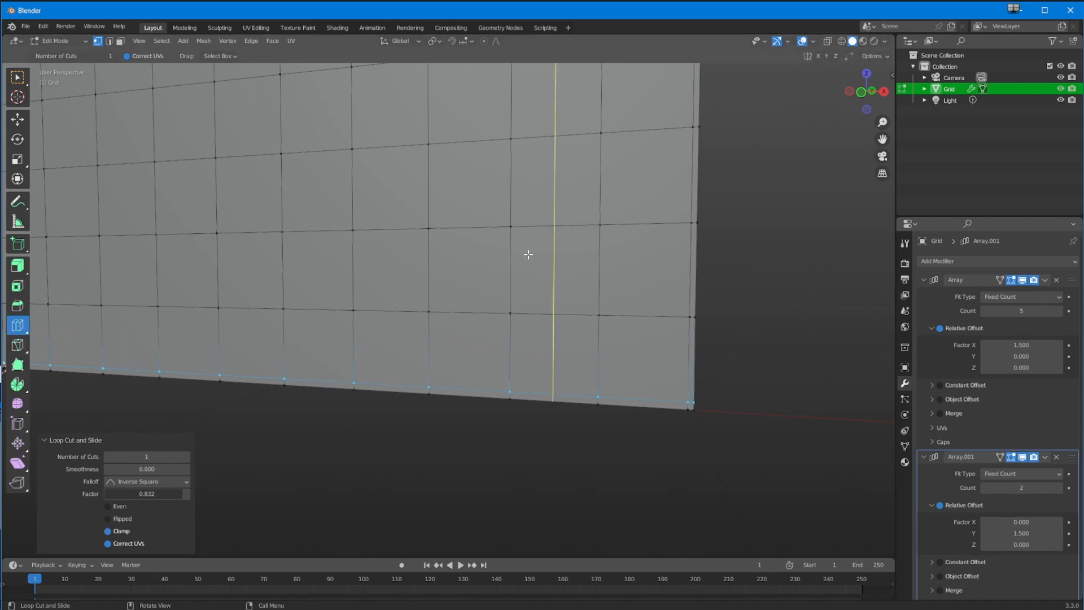
pyautogui.moveTo(519, 275); pyautogui.dragTo(517, 273)
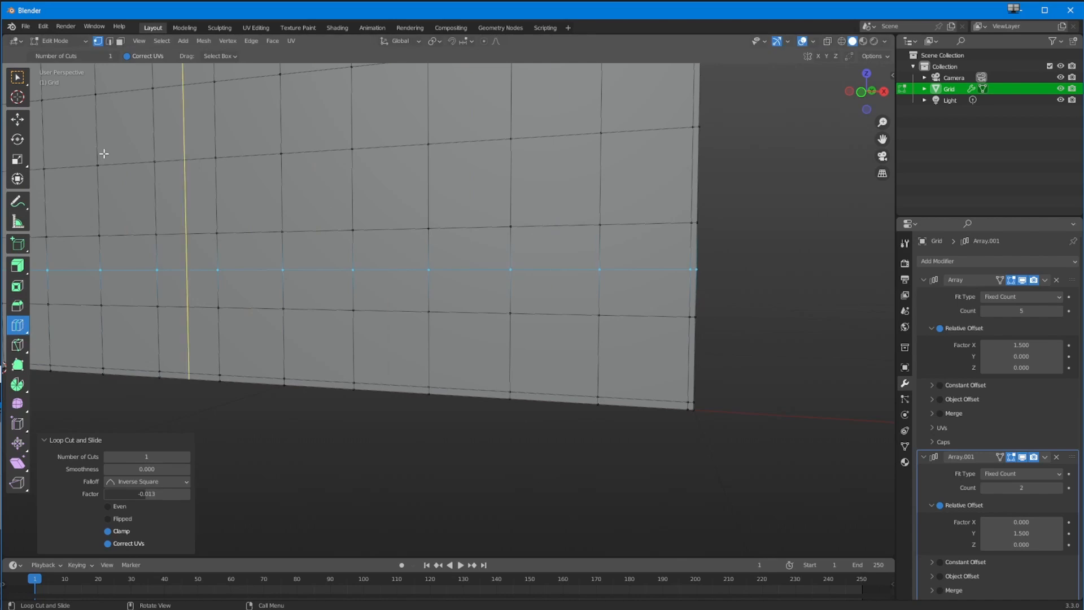
# - With the Move tool, select all vertices from the new halfway edge loop down to the panel's bottom edge
pyautogui.click(17, 119)
pyautogui.moveTo(91, 238); pyautogui.dragTo(138, 249, button='middle')
pyautogui.moveTo(134, 239); pyautogui.dragTo(629, 496)
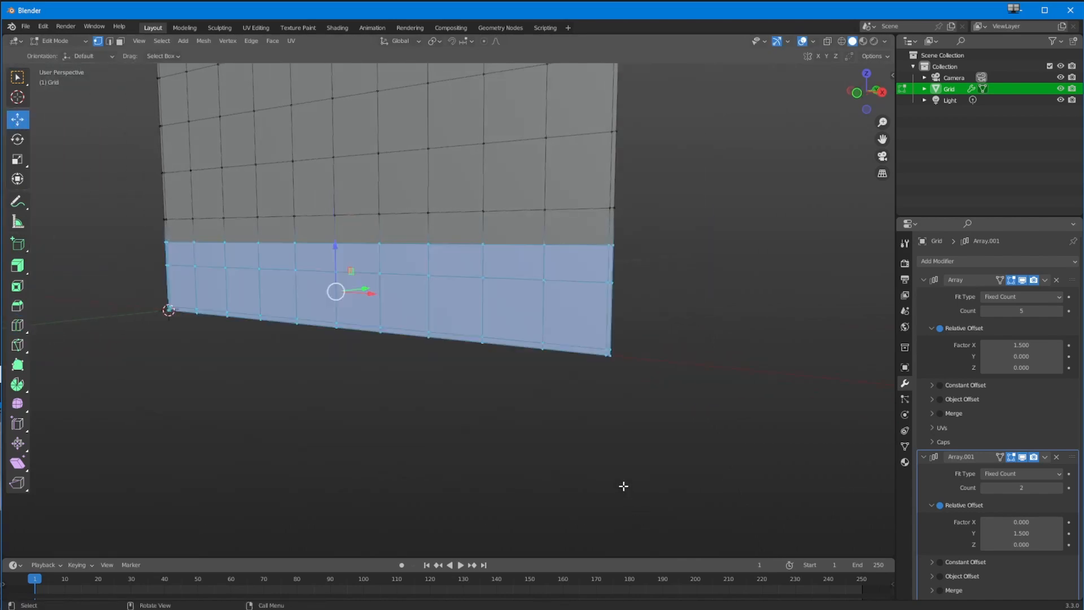
pyautogui.press('KP_3')
pyautogui.keyDown('ctrl'); pyautogui.moveTo(552, 452); pyautogui.dragTo(466, 407, button='middle'); pyautogui.keyUp('ctrl')
pyautogui.keyDown('shift'); pyautogui.moveTo(215, 439); pyautogui.dragTo(483, 278, button='middle'); pyautogui.keyUp('shift')
pyautogui.keyDown('shift'); pyautogui.moveTo(442, 351); pyautogui.dragTo(351, 455, button='middle'); pyautogui.keyUp('shift')
pyautogui.keyDown('ctrl'); pyautogui.moveTo(367, 459); pyautogui.dragTo(390, 385, button='middle'); pyautogui.keyUp('ctrl')
pyautogui.keyDown('shift'); pyautogui.moveTo(329, 404); pyautogui.dragTo(362, 396, button='middle'); pyautogui.keyUp('shift')
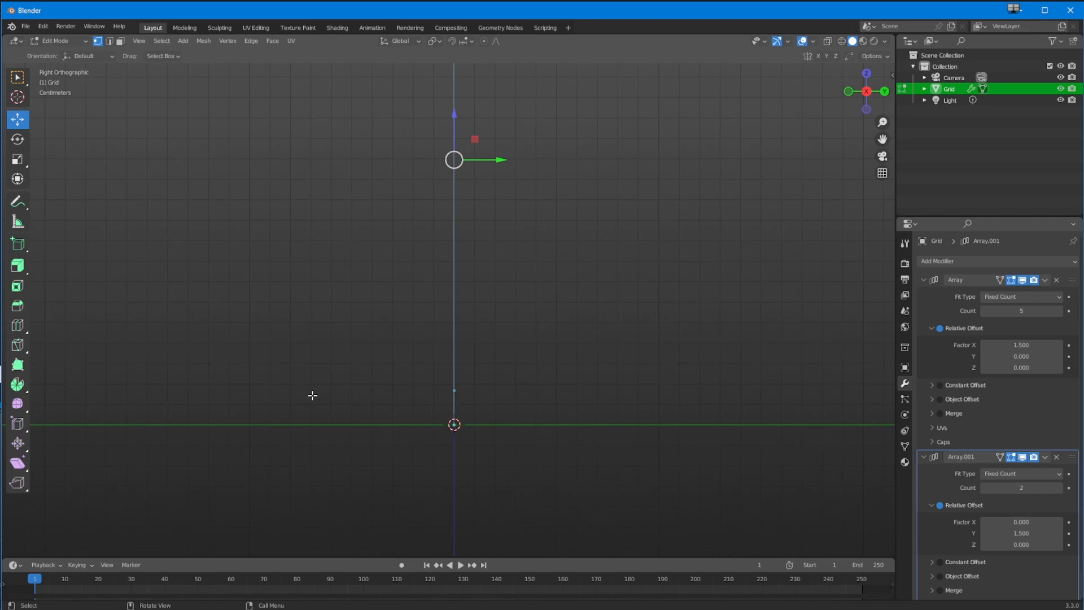
pyautogui.write('g')
pyautogui.write('y.2')
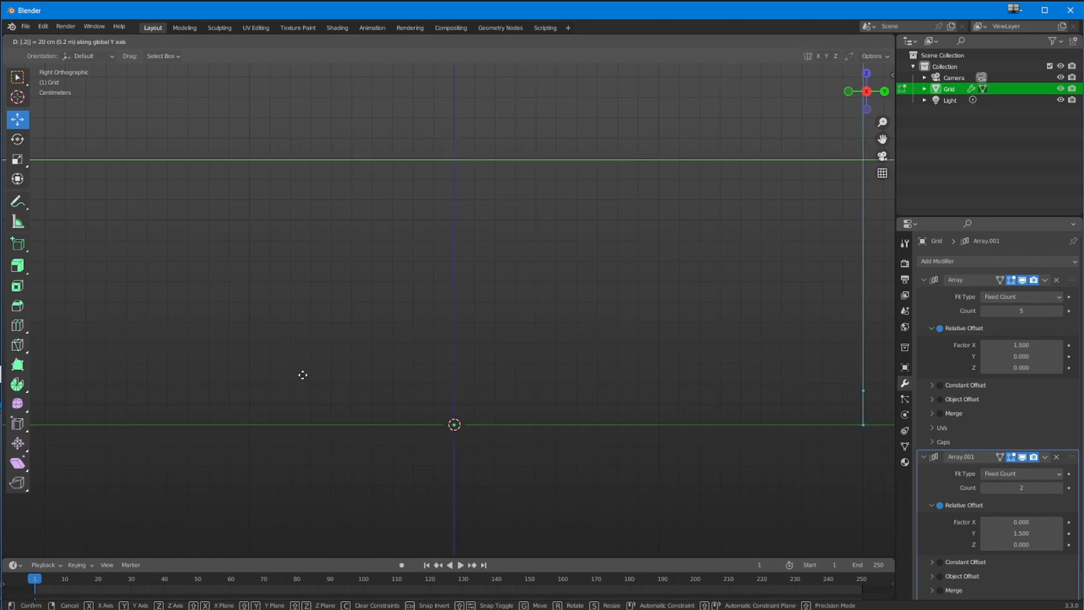
pyautogui.press('Escape')
# - Try moving the selected base strip 0.1 m along the Y axis, and undo the move
pyautogui.moveTo(312, 364); pyautogui.dragTo(305, 439, button='middle')
pyautogui.write('gy.1')
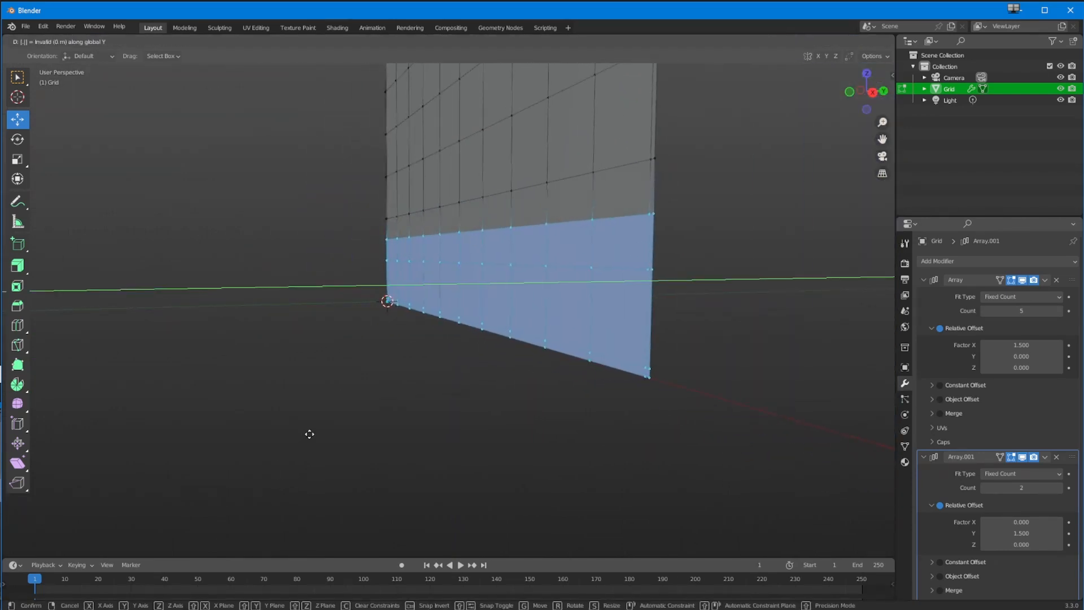
pyautogui.press('Return')
pyautogui.moveTo(334, 428); pyautogui.dragTo(347, 474, button='middle')
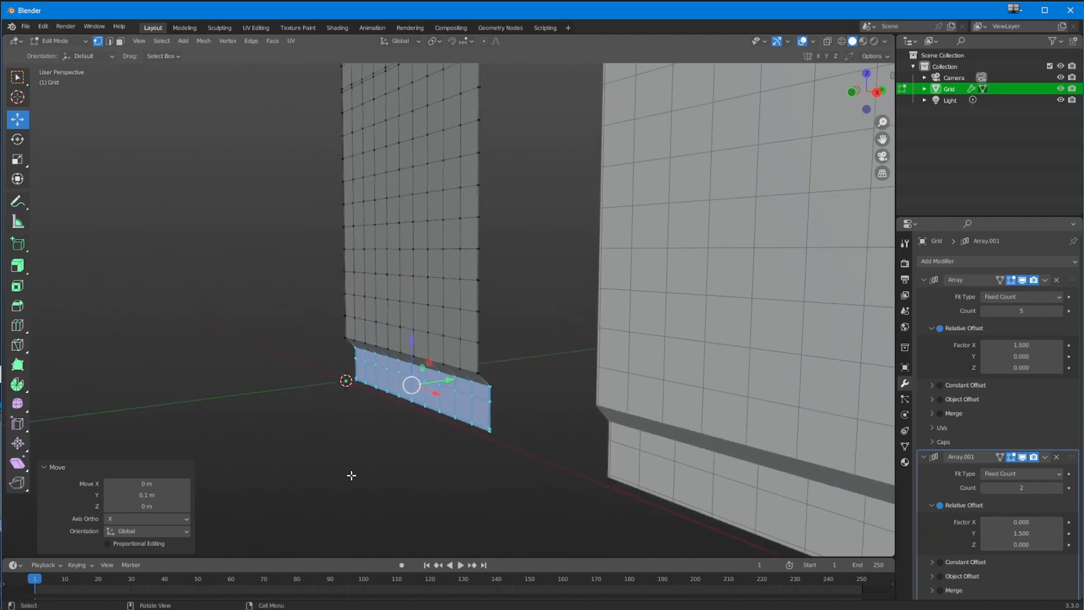
pyautogui.hotkey('ctrl', 'z')
# - Move the selected base strip -0.2 m along the Y axis so it steps out from the panel
pyautogui.write('gy')
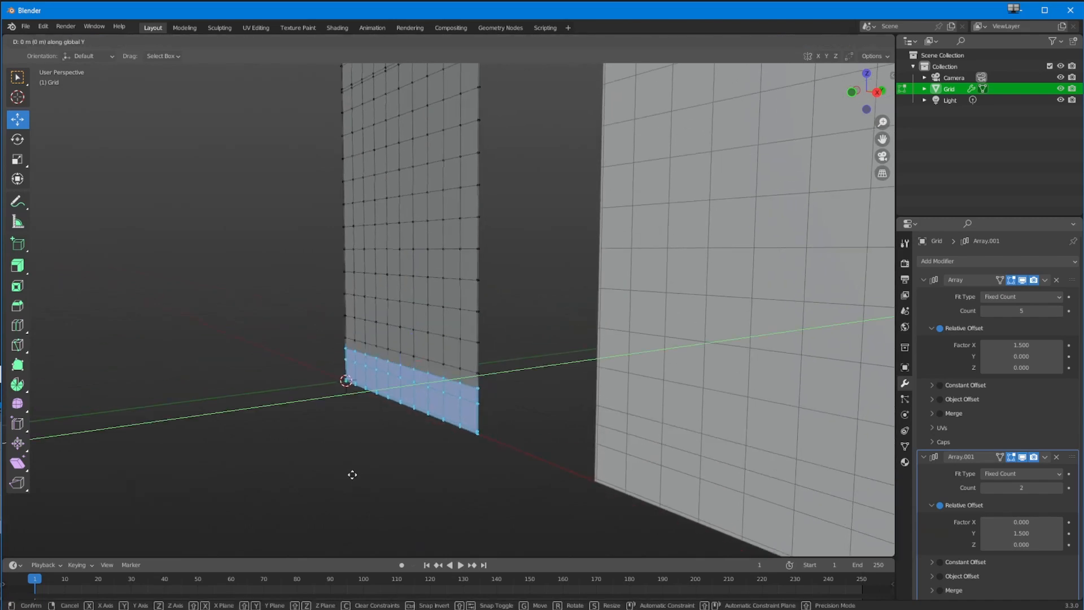
pyautogui.write('-0.2')
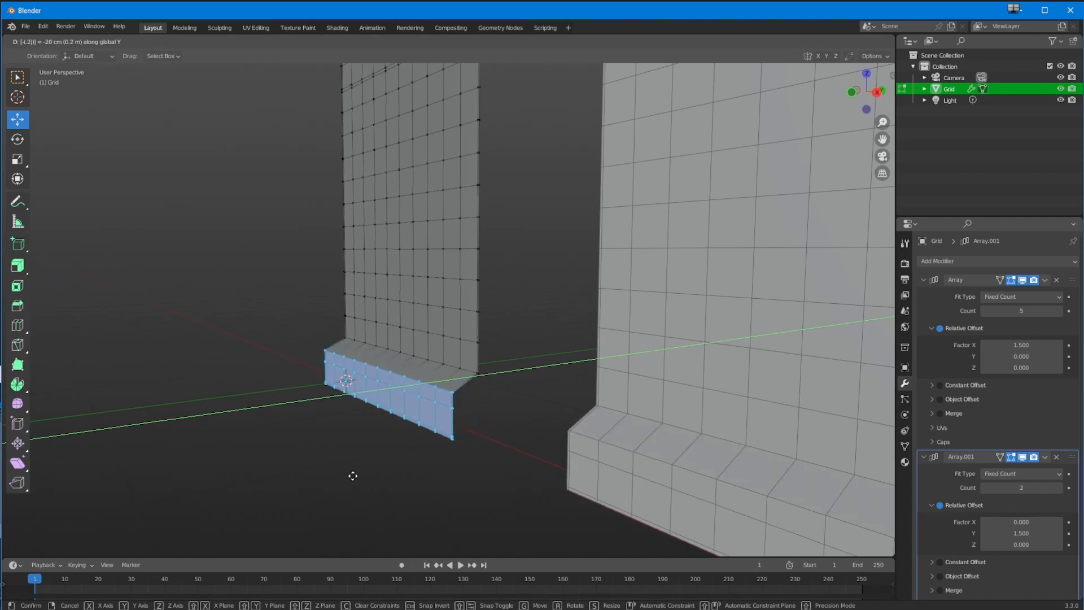
pyautogui.press('Return')
pyautogui.moveTo(317, 447); pyautogui.dragTo(332, 440, button='middle')
pyautogui.scroll(-3, 307, 486)
pyautogui.moveTo(307, 486); pyautogui.dragTo(302, 513, button='middle')
pyautogui.scroll(4, 360, 387)
pyautogui.scroll(2, 360, 387)
pyautogui.keyDown('shift'); pyautogui.moveTo(360, 388); pyautogui.dragTo(339, 465, button='middle'); pyautogui.keyUp('shift')
pyautogui.scroll(2, 339, 464)
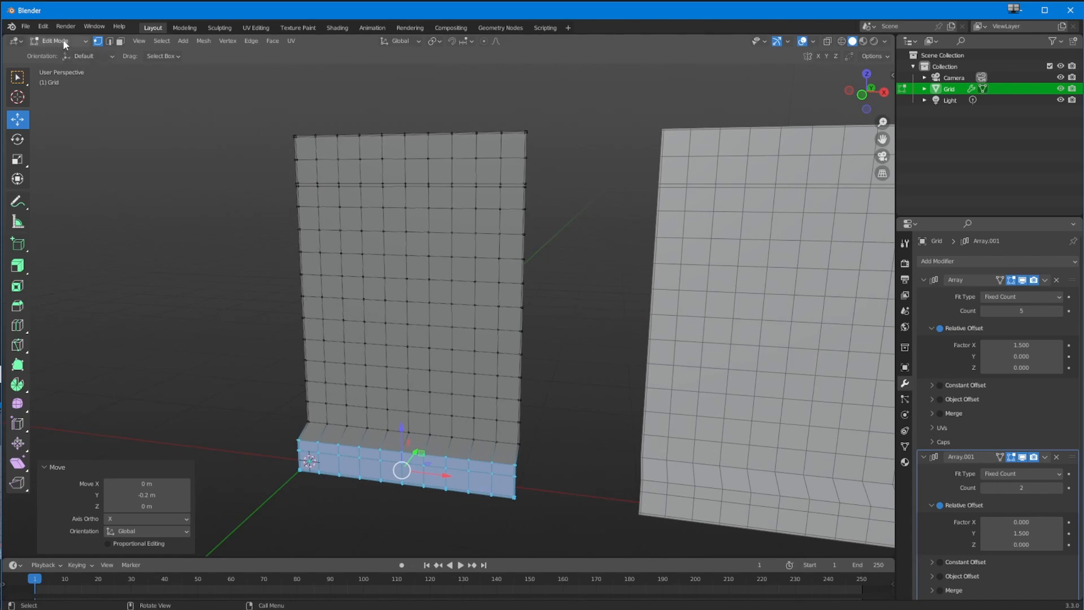
# - Return to Object Mode and convert the arrayed grid to a mesh
pyautogui.press('Tab')
pyautogui.moveTo(185, 401); pyautogui.dragTo(169, 282, button='middle')
pyautogui.click(146, 41)
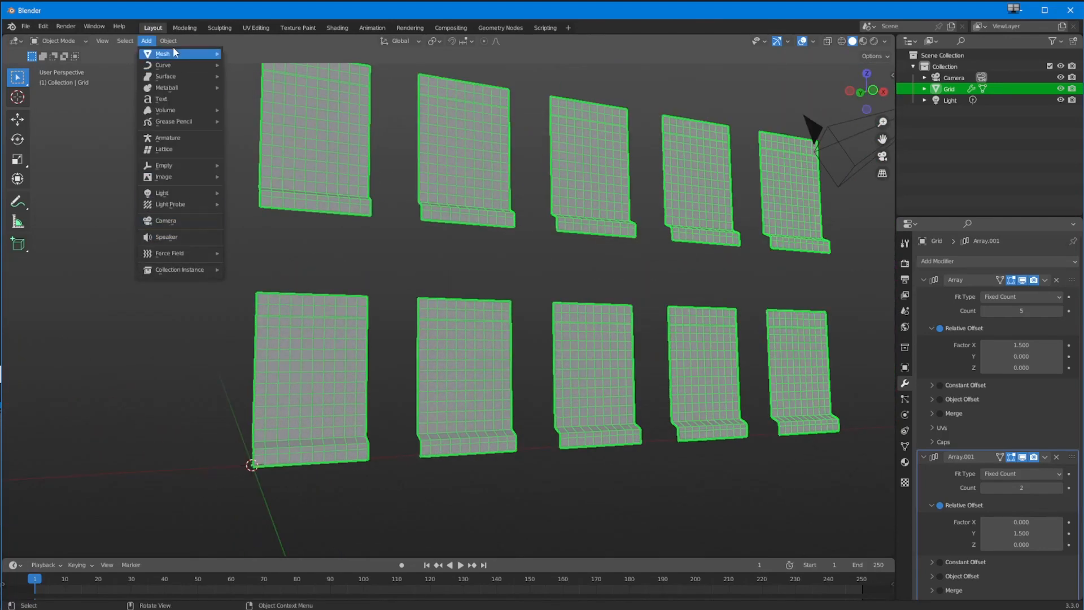
pyautogui.click(169, 40)
pyautogui.moveTo(175, 371)
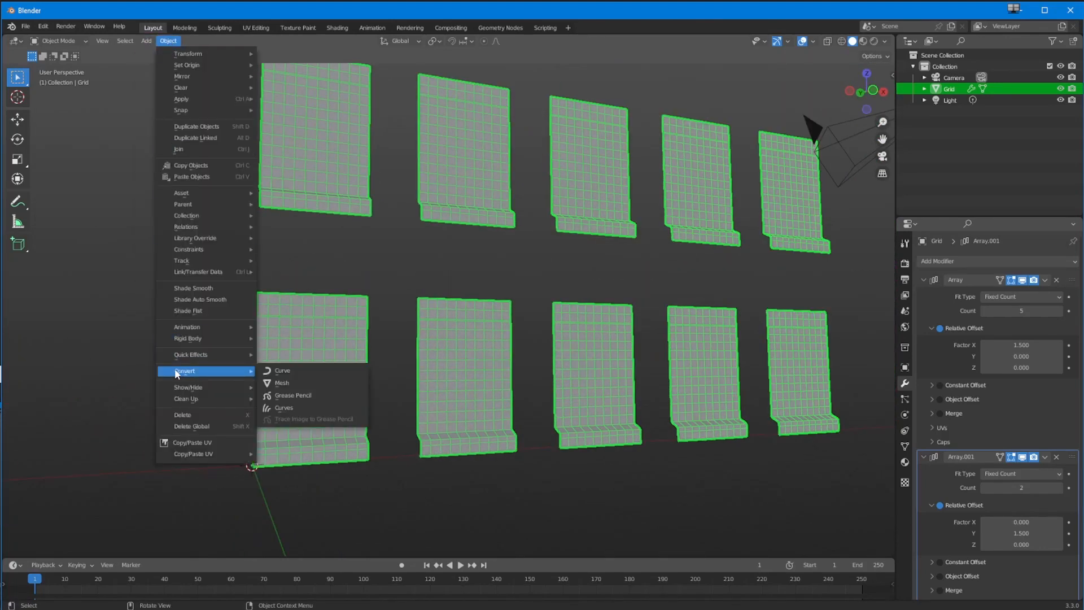
pyautogui.click(283, 381)
pyautogui.moveTo(446, 389); pyautogui.dragTo(161, 138, button='middle')
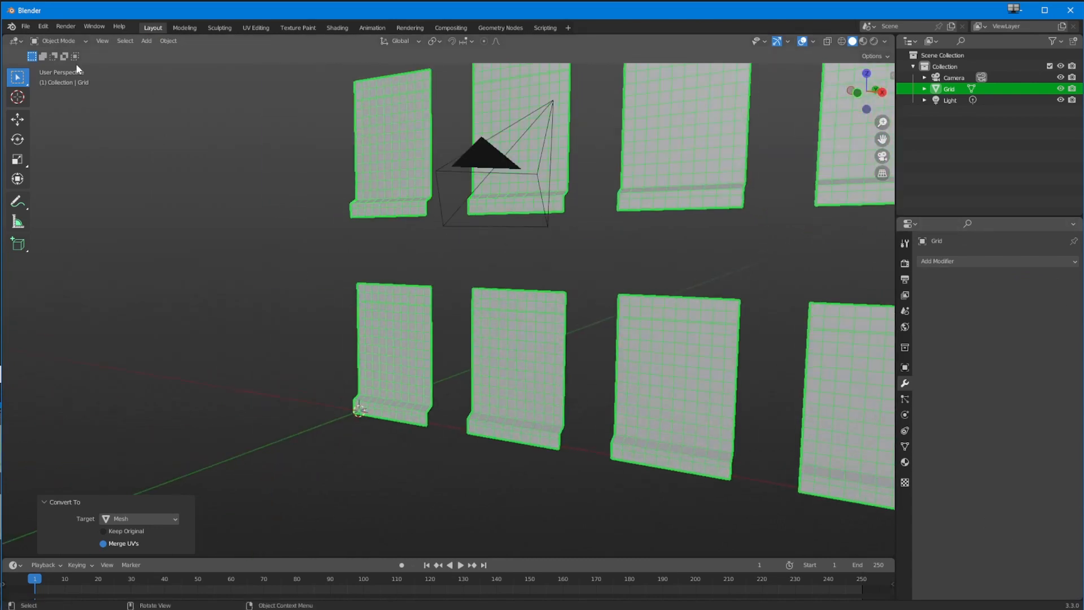
# - In Edit Mode with face selection, separate the mesh by loose parts so each panel is its own object
pyautogui.press('Tab')
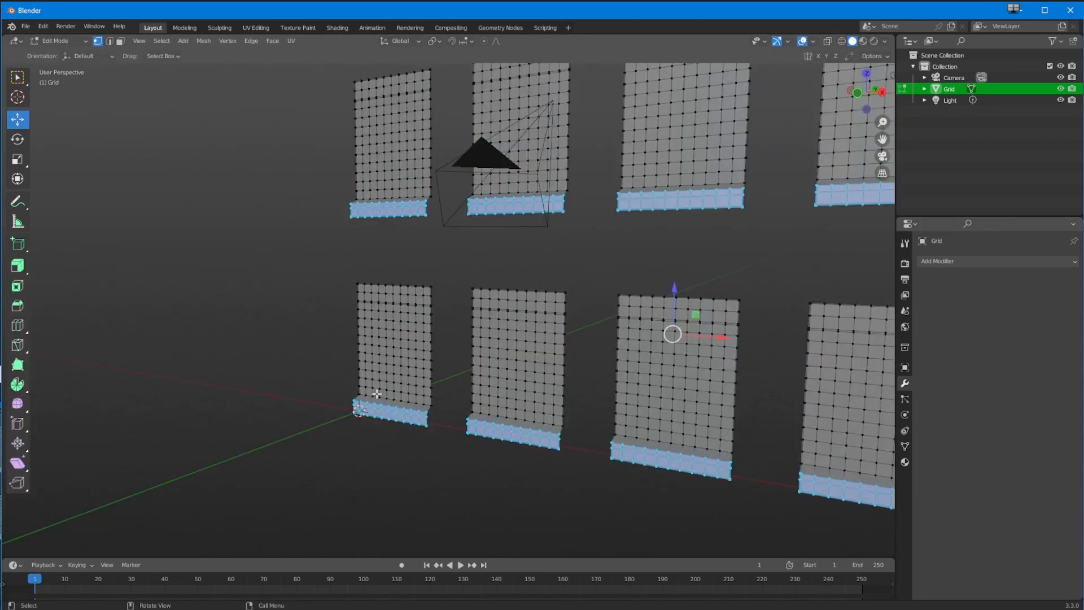
pyautogui.press('a')
pyautogui.moveTo(280, 222); pyautogui.dragTo(429, 483)
pyautogui.press('b')
pyautogui.moveTo(328, 321); pyautogui.dragTo(461, 541)
pyautogui.click(387, 380)
pyautogui.press('l')
pyautogui.press('3')
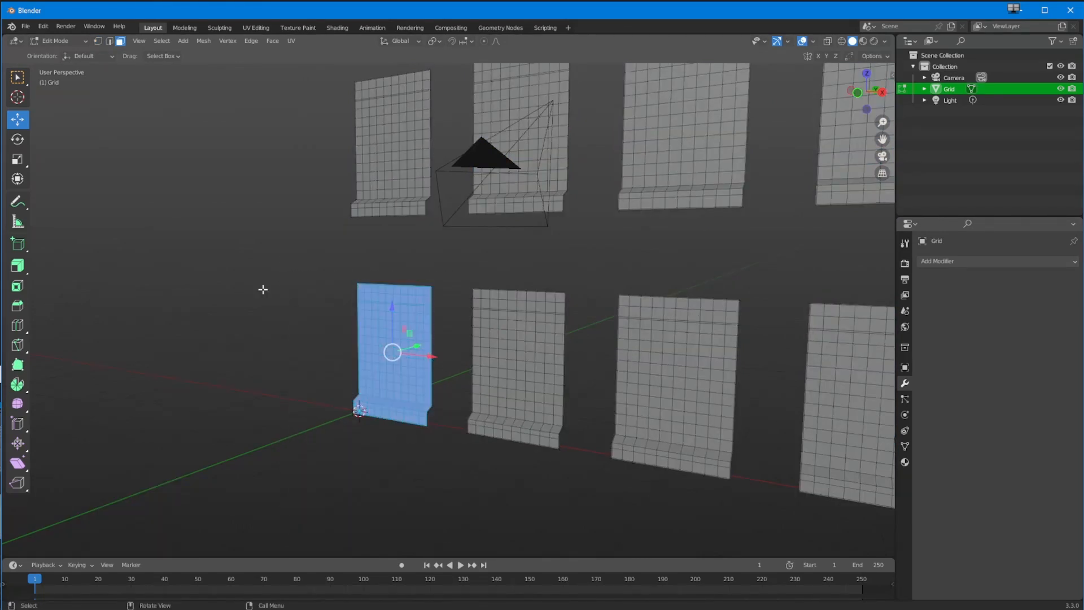
pyautogui.press('p')
pyautogui.click(367, 374)
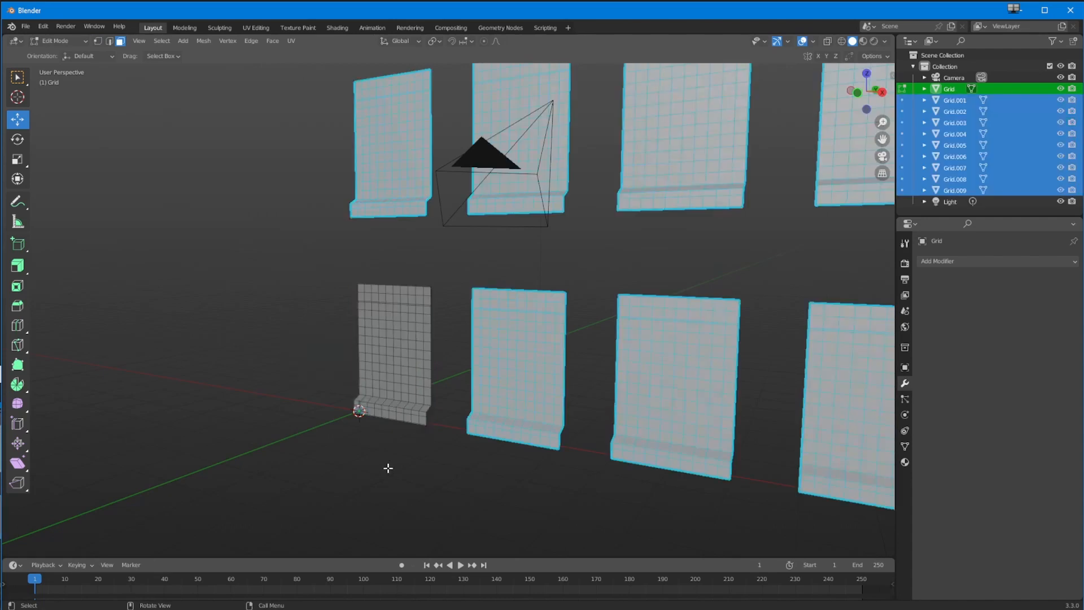
# - Return to Object Mode, deselect everything, and select only the first panel of the lower row, at the world origin
pyautogui.click(57, 40)
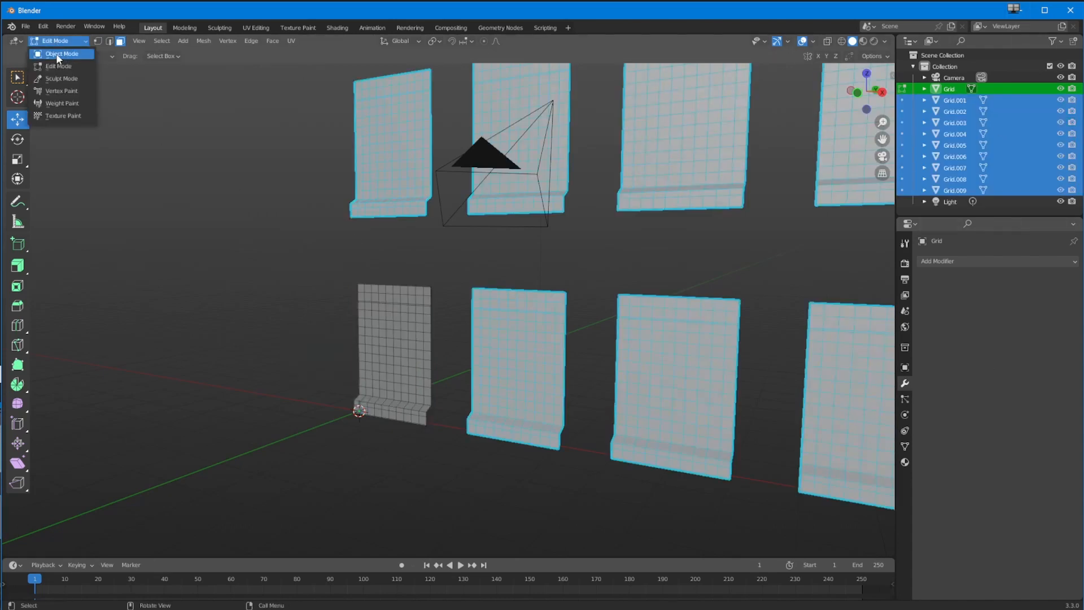
pyautogui.click(56, 53)
pyautogui.moveTo(137, 267); pyautogui.dragTo(209, 252, button='middle')
pyautogui.hotkey('alt', 'a')
pyautogui.moveTo(187, 354); pyautogui.dragTo(327, 362, button='middle')
pyautogui.scroll(-2, 228, 369)
pyautogui.click(328, 362)
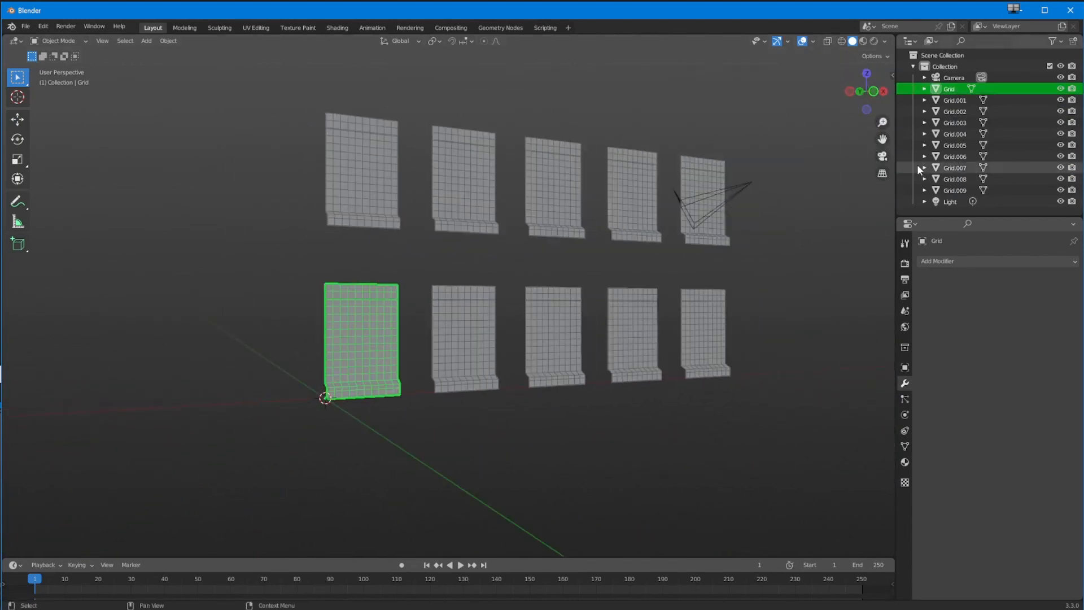
# - Rename the first panel object, Grid, as Grid.000
pyautogui.click(949, 102)
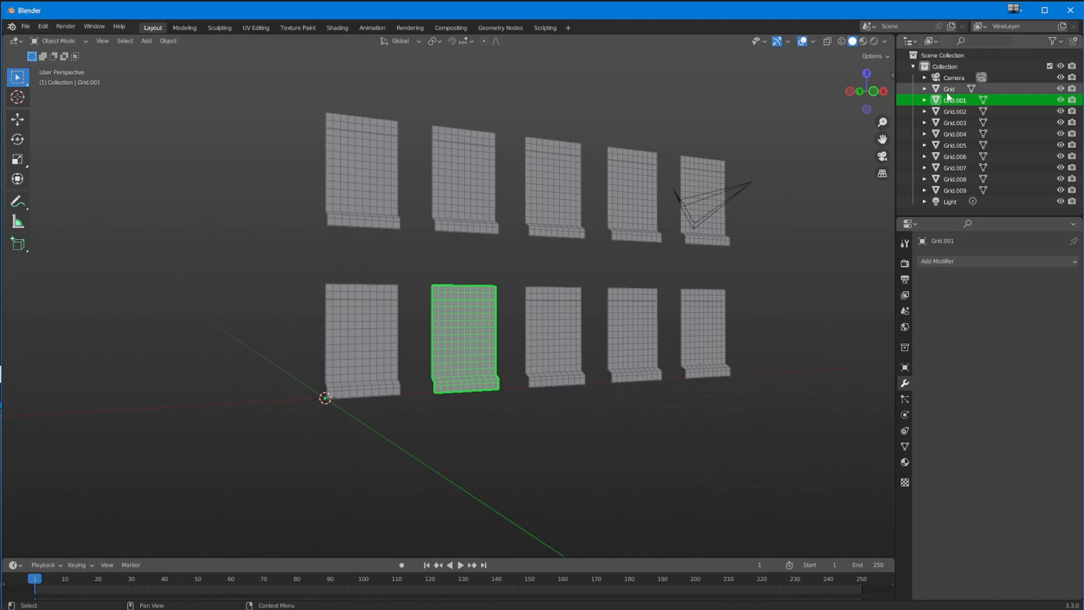
pyautogui.click(946, 91)
pyautogui.doubleClick(947, 88)
pyautogui.write('.000')
pyautogui.press('Return')
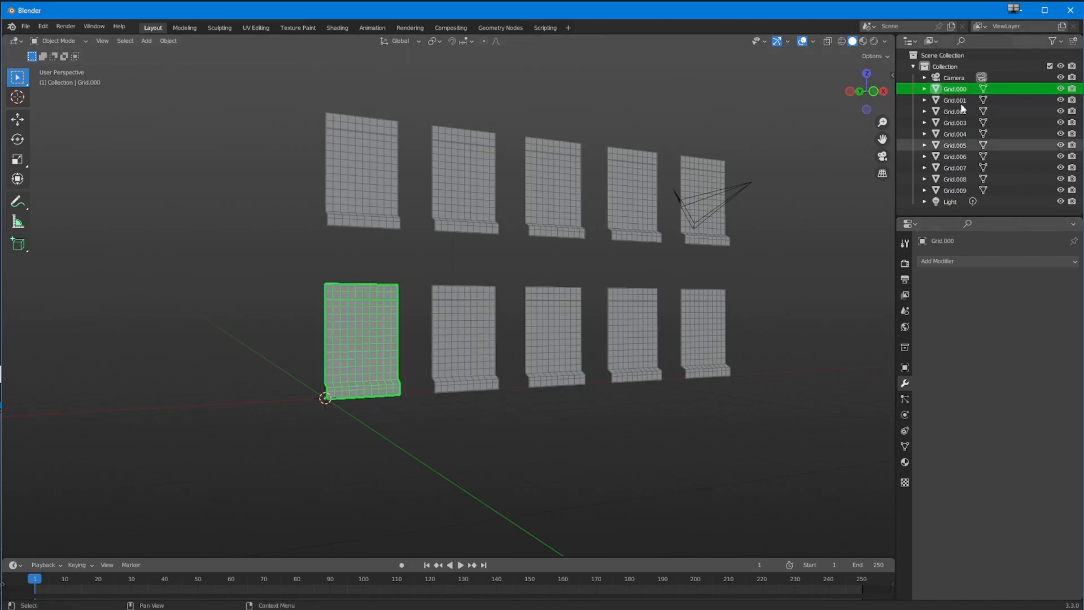
# - Save the scene as kb002_panels.blend in the 071_kitbashing scenes folder
pyautogui.click(26, 26)
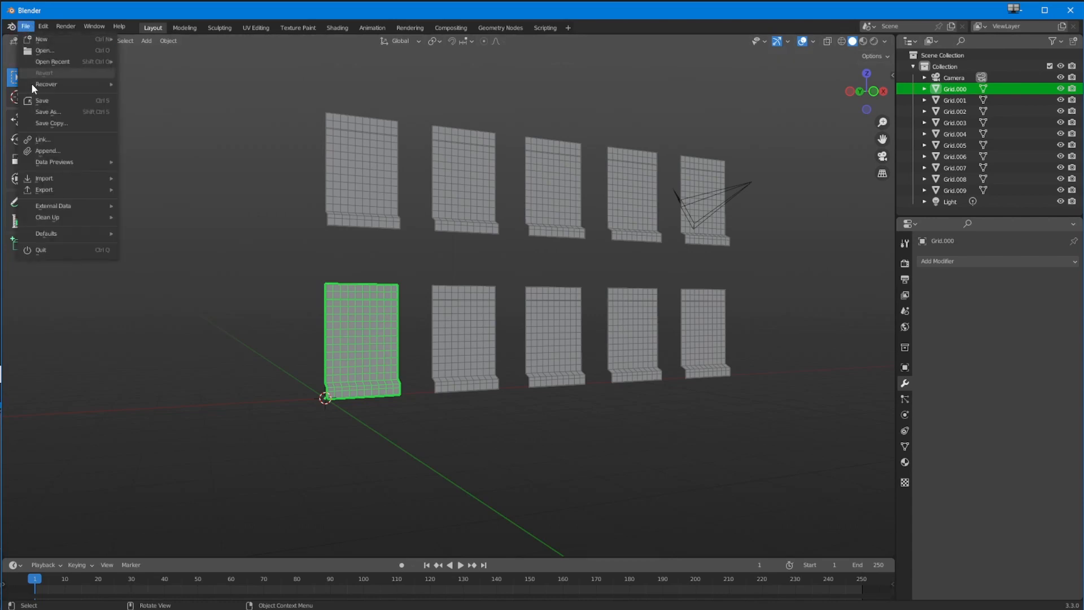
pyautogui.click(48, 111)
pyautogui.click(423, 158)
pyautogui.click(413, 503)
pyautogui.click(404, 504)
pyautogui.press('BackSpace')
pyautogui.write('2')
pyautogui.press('Return')
# - In Edit Mode, select the central block of faces on Grid.000, eight columns wide and nine rows high
pyautogui.moveTo(364, 451); pyautogui.dragTo(338, 434, button='middle')
pyautogui.scroll(5, 340, 391)
pyautogui.moveTo(340, 392); pyautogui.dragTo(420, 351, button='middle')
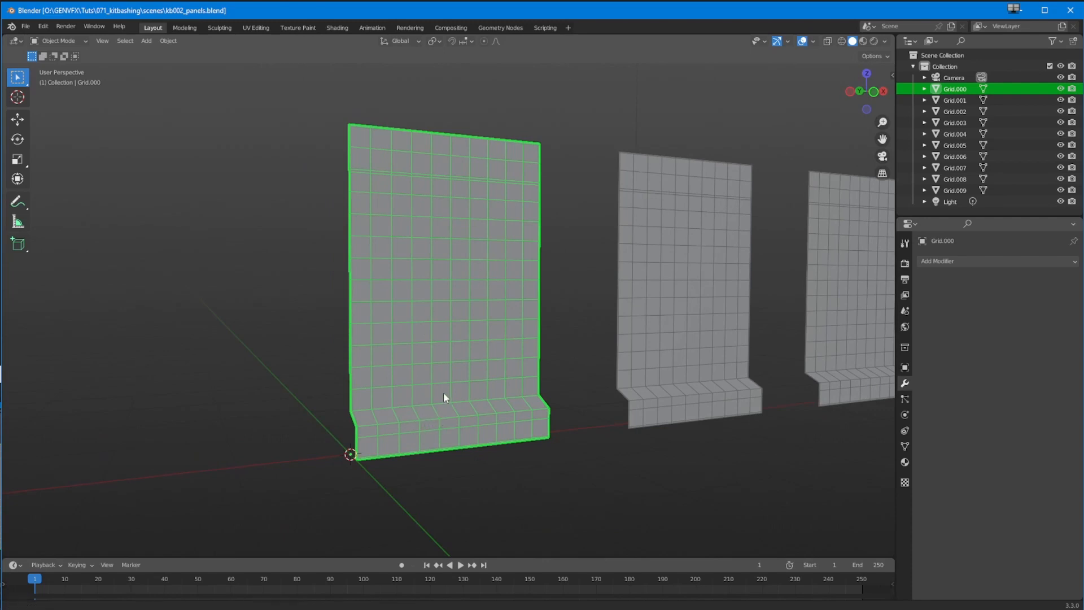
pyautogui.moveTo(442, 395); pyautogui.dragTo(432, 465, button='middle')
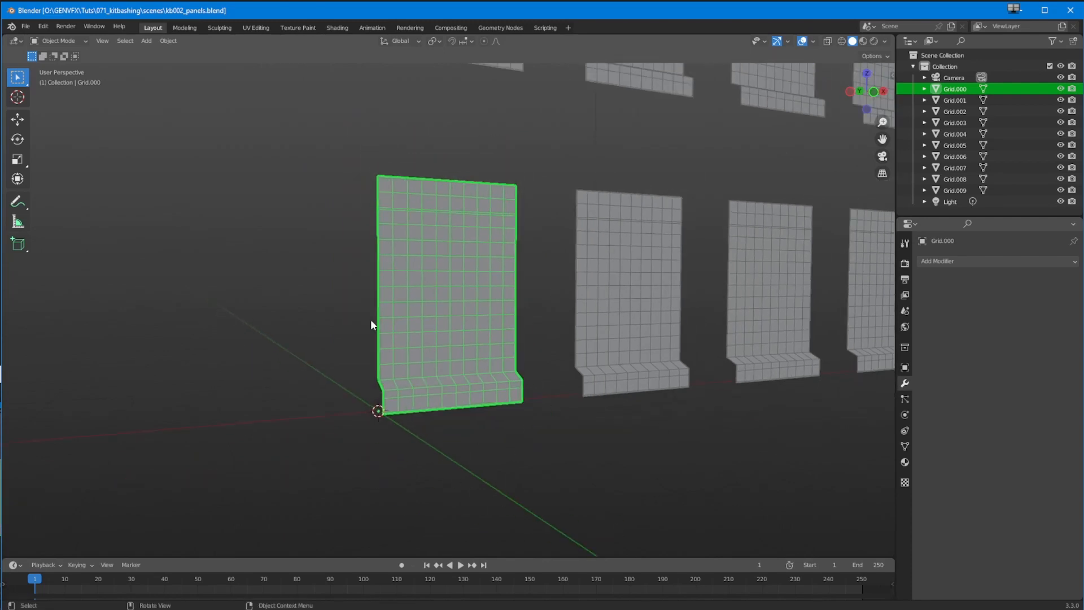
pyautogui.moveTo(481, 422); pyautogui.dragTo(390, 399, button='middle')
pyautogui.scroll(4, 337, 430)
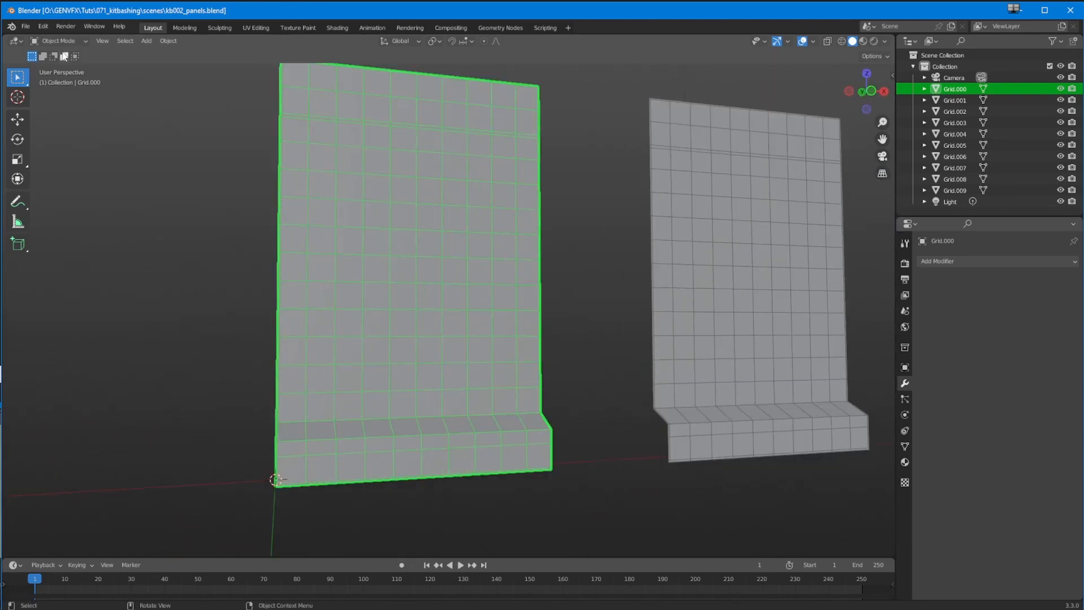
pyautogui.press('Tab')
pyautogui.click(480, 169)
pyautogui.click(479, 376)
pyautogui.keyDown('ctrl'); pyautogui.click(480, 168); pyautogui.keyUp('ctrl')
pyautogui.keyDown('ctrl'); pyautogui.click(296, 168); pyautogui.keyUp('ctrl')
pyautogui.keyDown('ctrl'); pyautogui.click(297, 377); pyautogui.keyUp('ctrl')
pyautogui.keyDown('ctrl'); pyautogui.click(480, 376); pyautogui.keyUp('ctrl')
pyautogui.keyDown('ctrl'); pyautogui.click(428, 325); pyautogui.keyUp('ctrl')
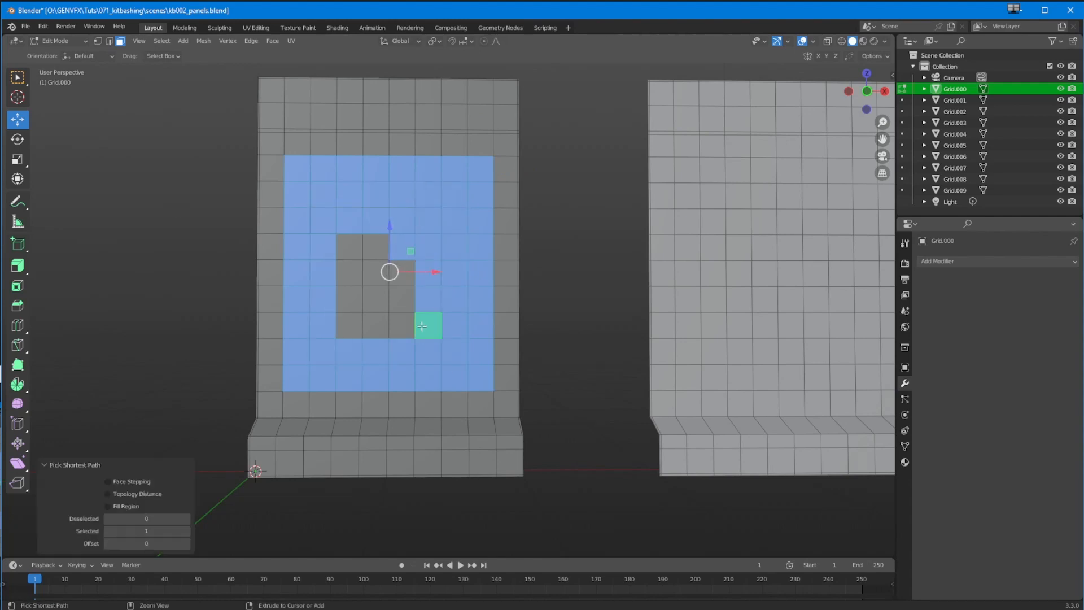
pyautogui.keyDown('ctrl'); pyautogui.click(402, 273); pyautogui.keyUp('ctrl')
# - Inset the selected face block and push its inner faces back about 0.16 m along the Y axis to form a framed recess
pyautogui.scroll(2, 397, 299)
pyautogui.press('i')
pyautogui.moveTo(397, 300); pyautogui.dragTo(328, 361, button='middle')
pyautogui.click(361, 373)
pyautogui.moveTo(361, 312); pyautogui.dragTo(398, 304)
pyautogui.press('i')
pyautogui.click(354, 310)
pyautogui.moveTo(398, 303); pyautogui.dragTo(202, 442, button='middle')
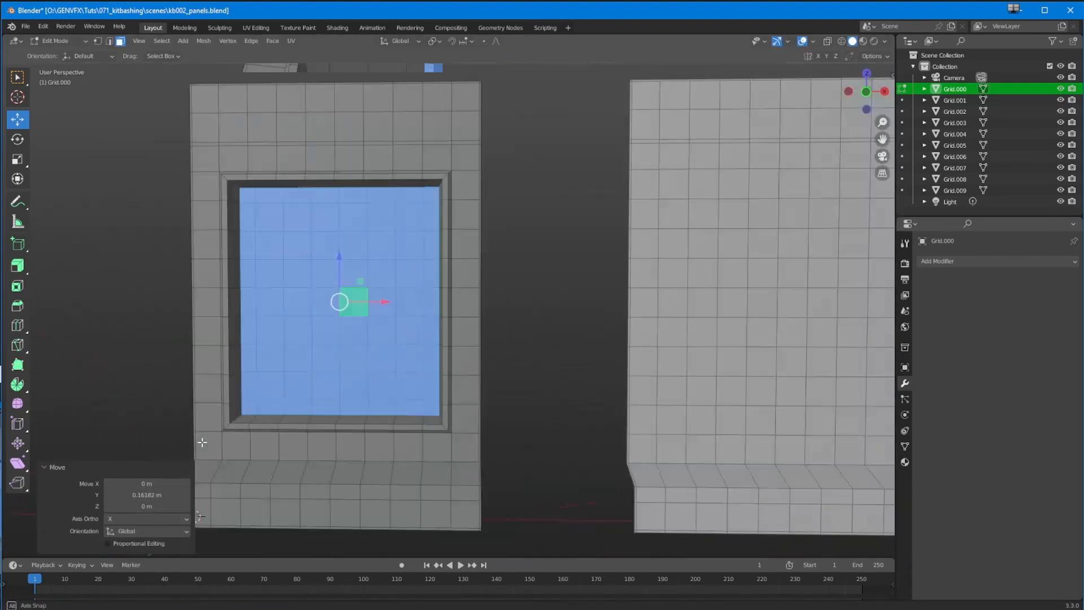